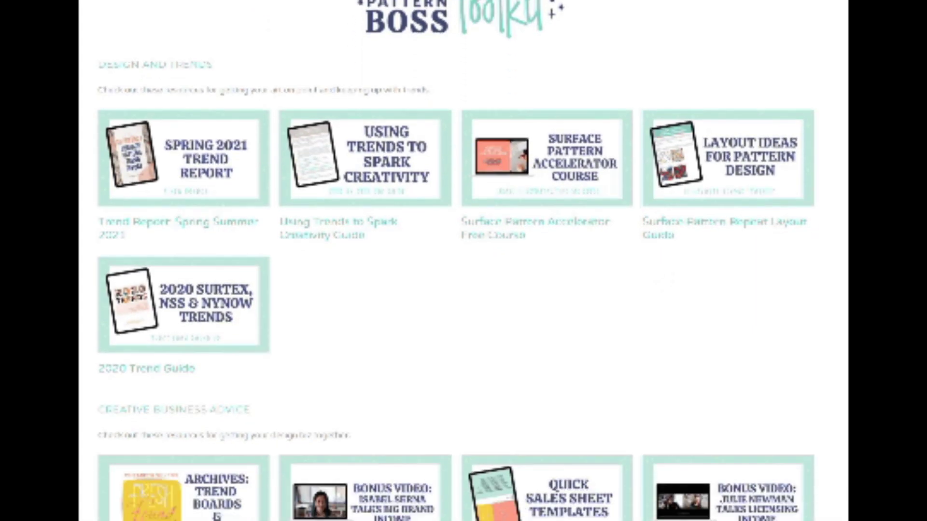
scroll(457, 261, down, 5)
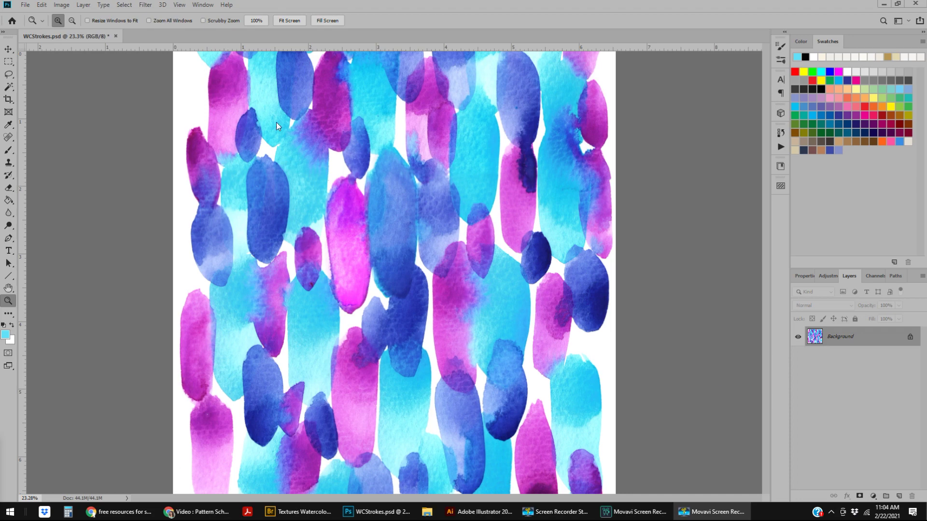
Bring the WCStrokes.psd watercolor pattern document to the front in Photoshop.
click(401, 262)
drag(328, 208, 327, 208)
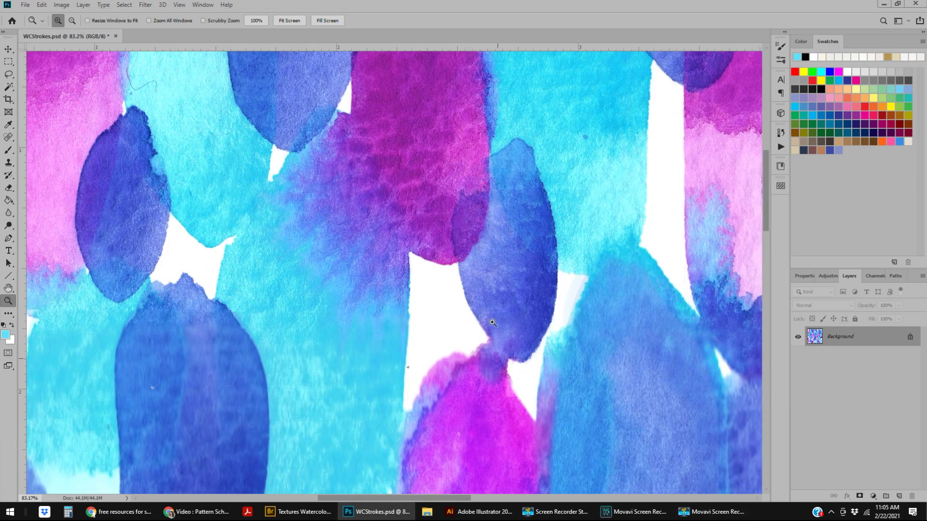
alt+click(456, 271)
alt+click(513, 278)
alt+click(514, 278)
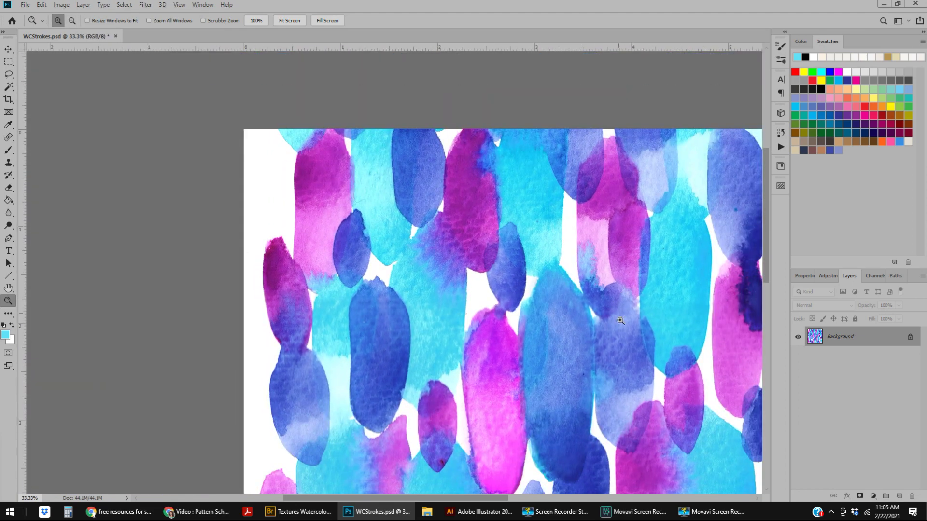
key(h)
drag(586, 350, 352, 170)
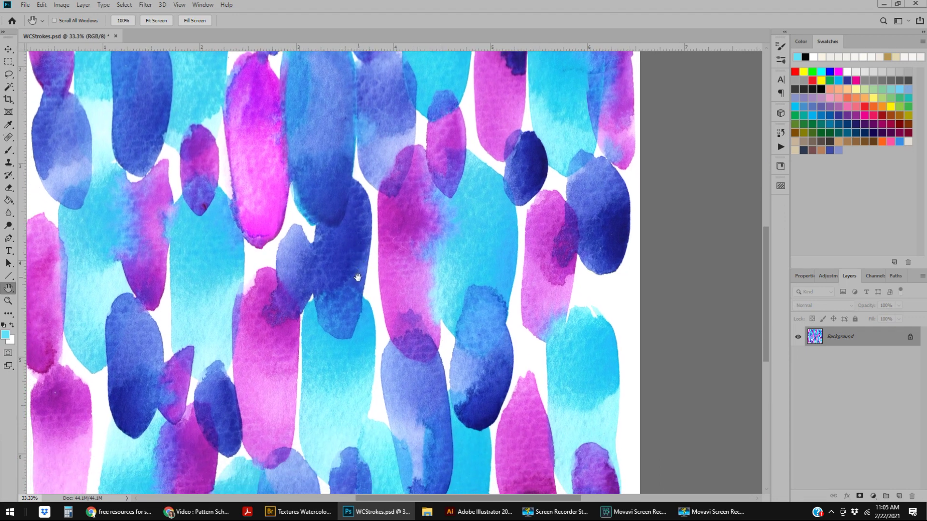
drag(338, 270, 375, 331)
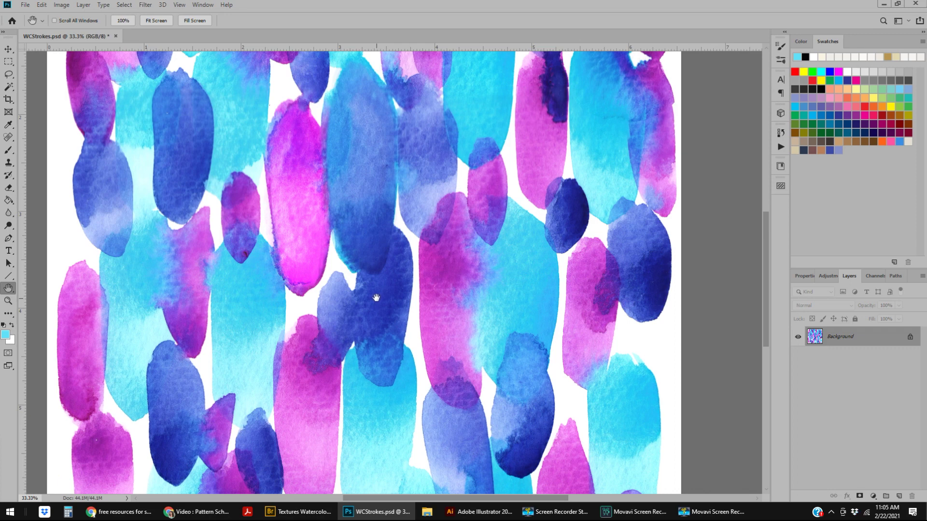
drag(377, 280, 373, 324)
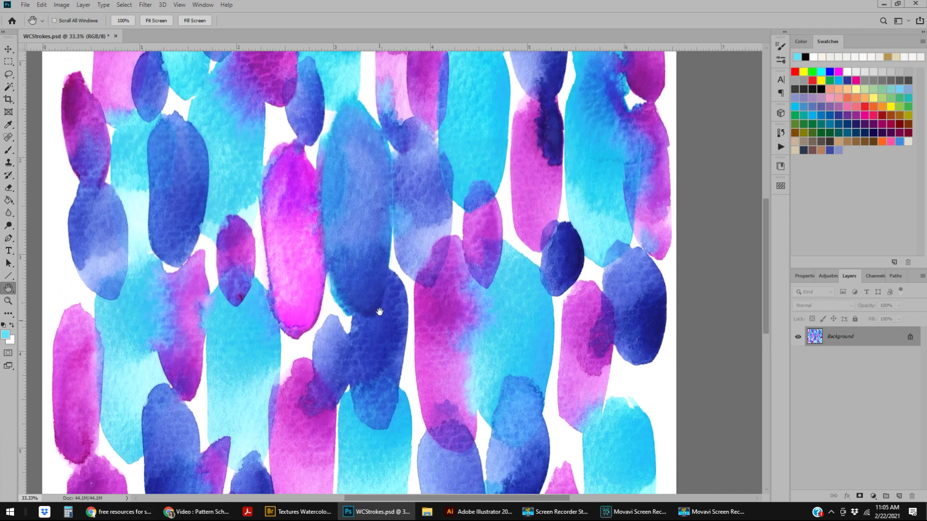
key(z)
alt+click(525, 367)
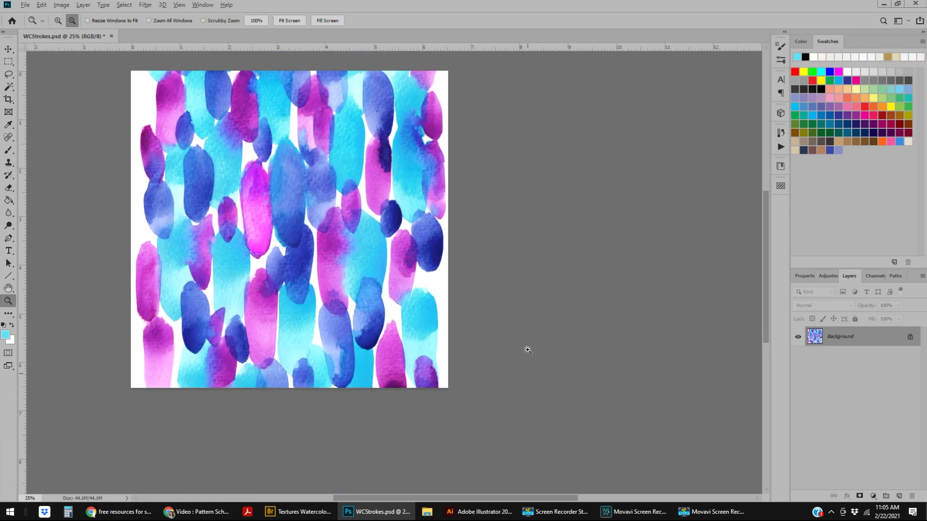
alt+click(528, 351)
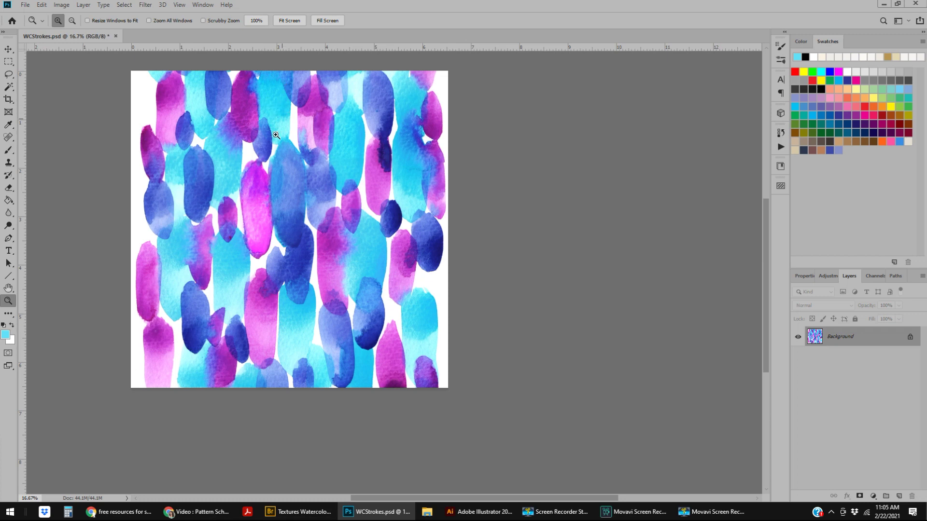
click(463, 410)
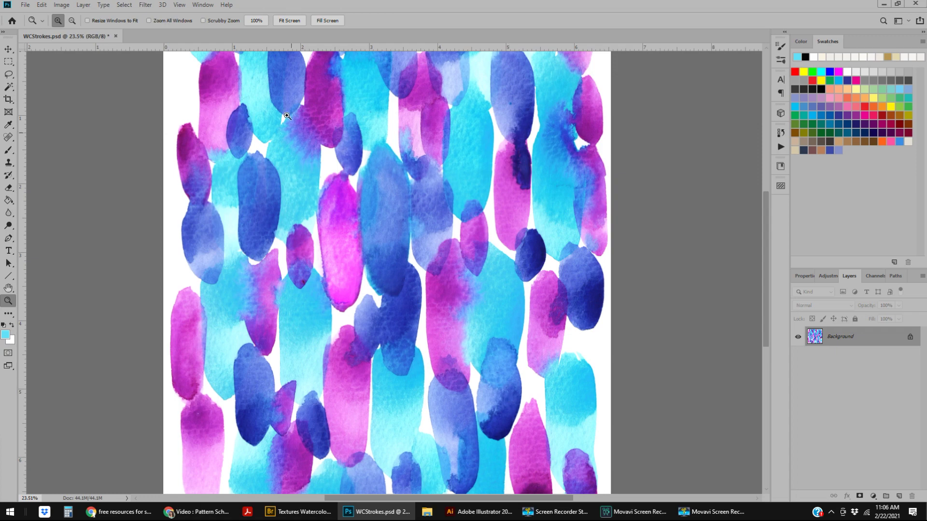
Center the pattern, then open Dust & Scratches at 50% preview with Radius 1 and Preview off.
key(h)
drag(302, 259, 271, 275)
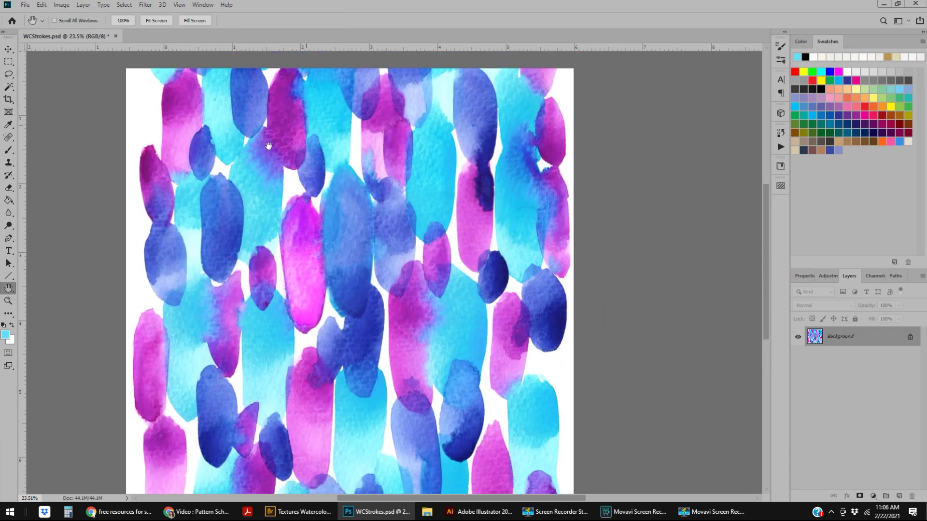
drag(352, 314, 354, 297)
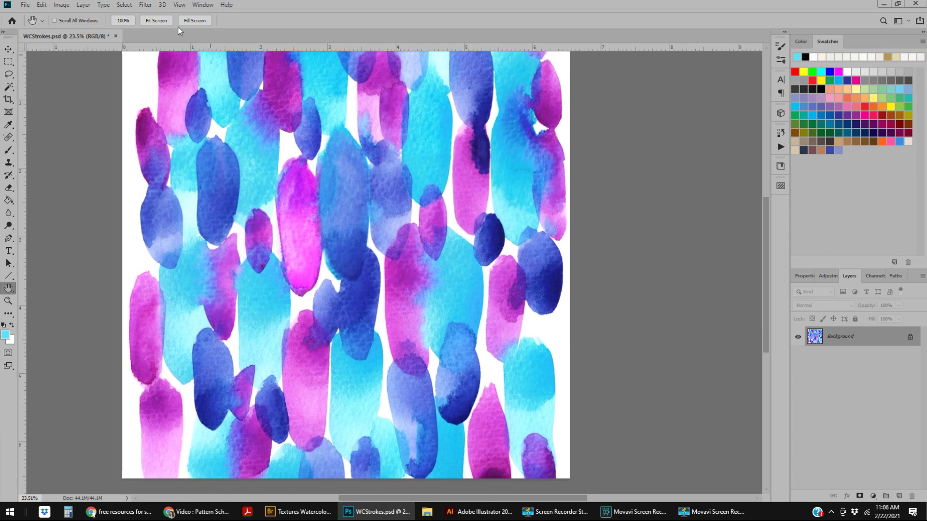
click(145, 5)
mouse_move(177, 145)
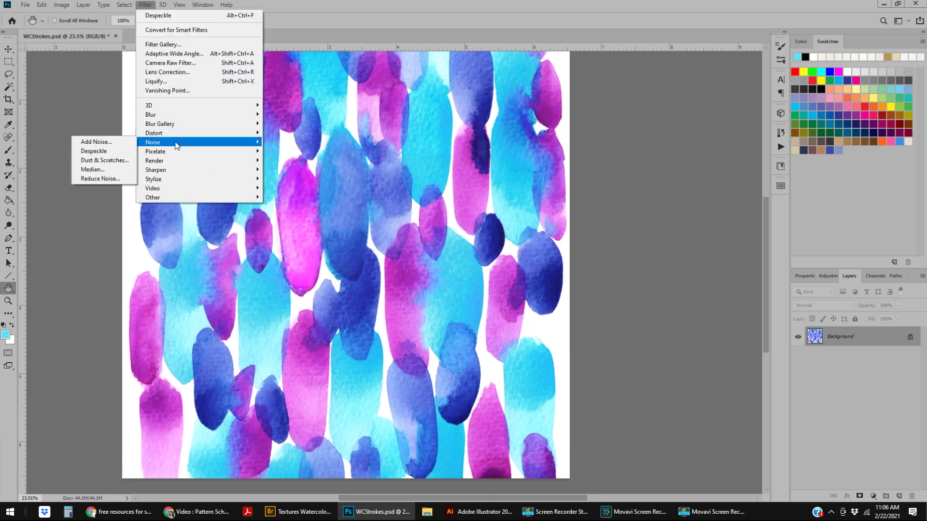
click(109, 162)
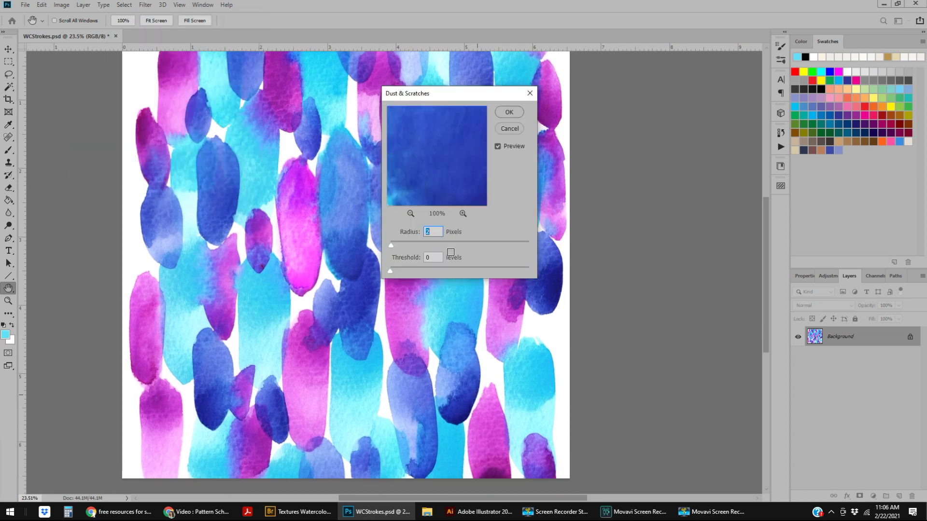
click(410, 214)
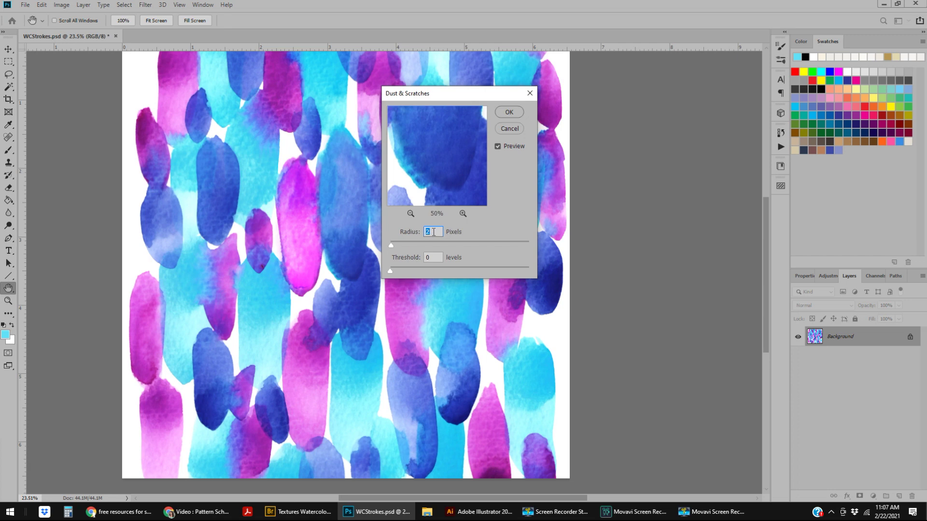
text(1)
click(498, 147)
Test radius values, settle on 2 pixels with Threshold 0, and apply Dust & Scratches.
drag(454, 247, 455, 248)
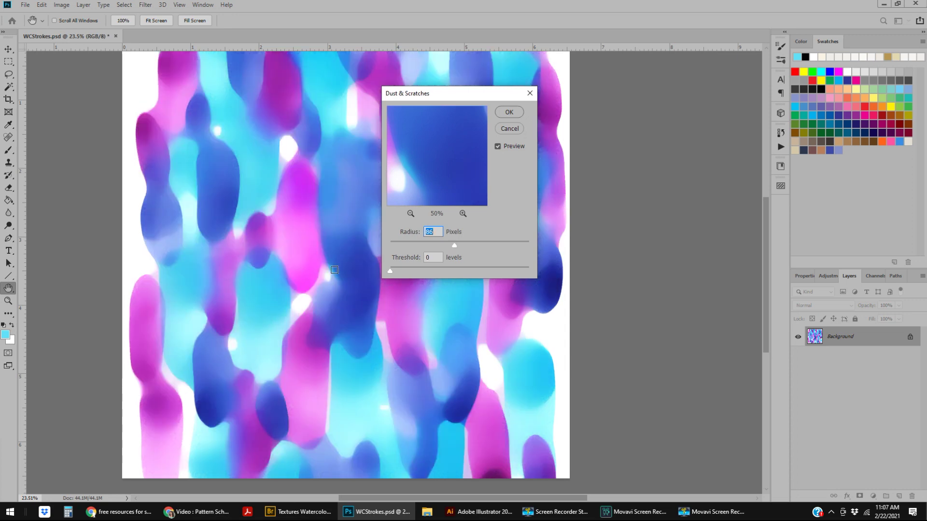
drag(454, 246, 395, 248)
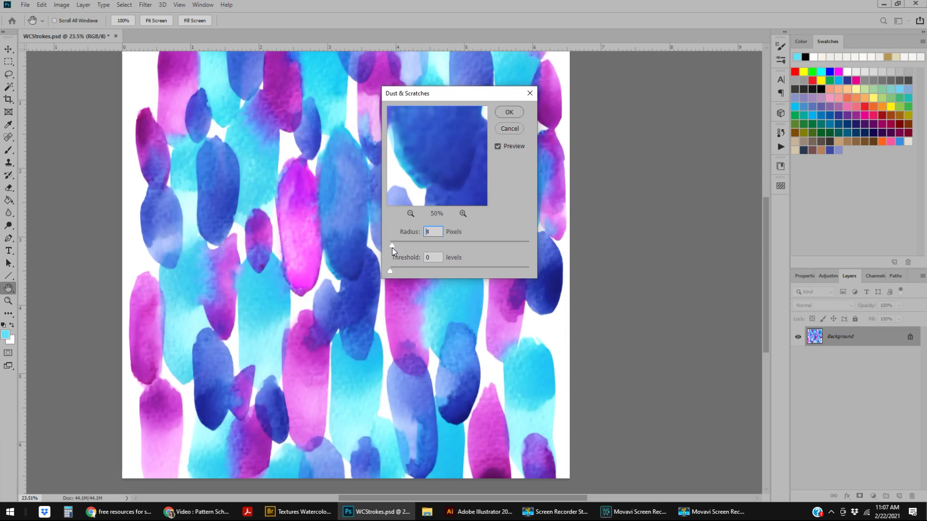
drag(392, 247, 390, 248)
click(497, 146)
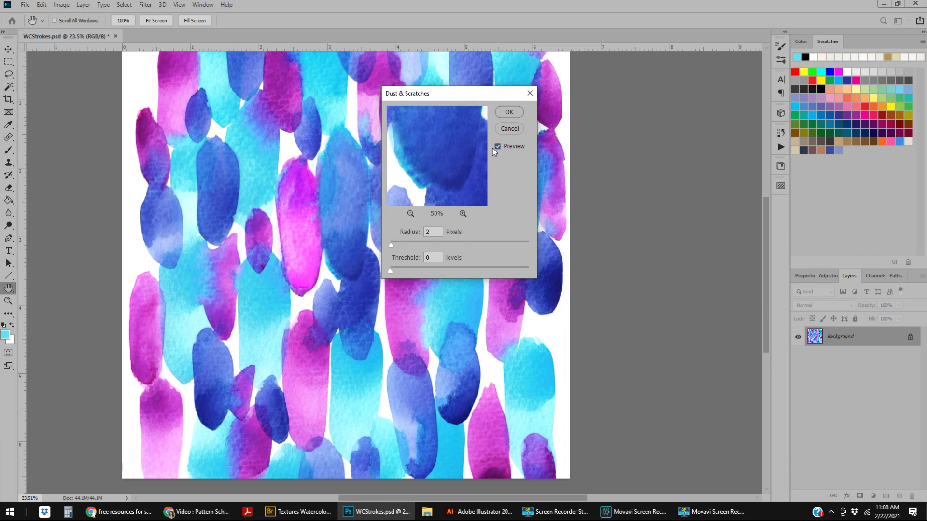
click(508, 113)
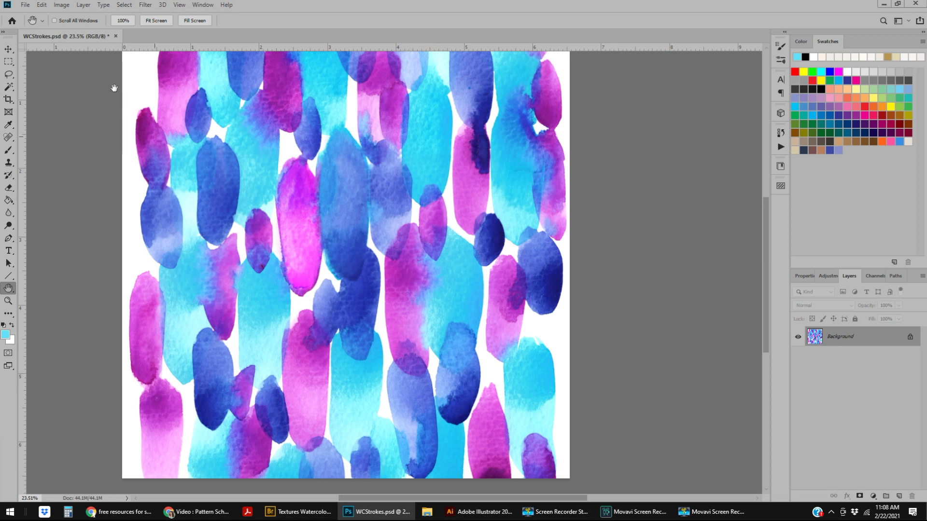
Start an Indexed Color conversion and keep the Local (Selective) palette.
click(60, 9)
mouse_move(65, 18)
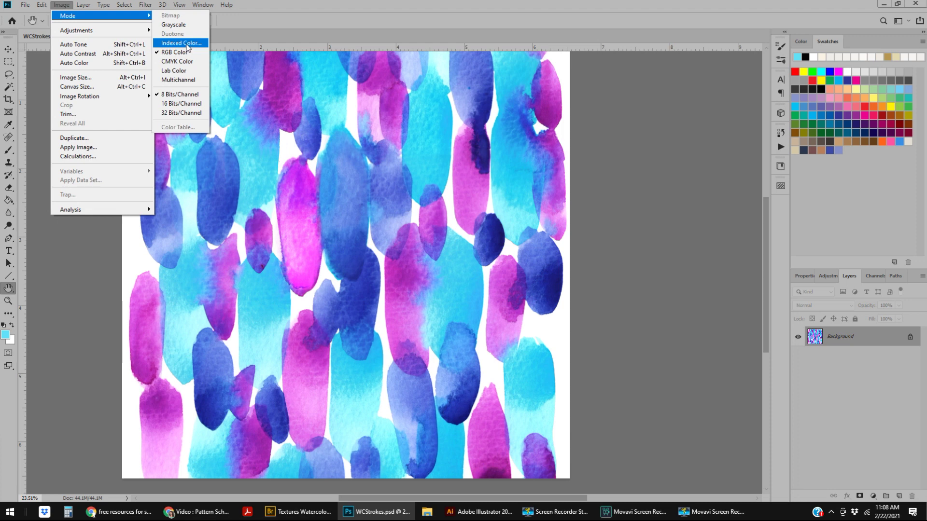
click(188, 45)
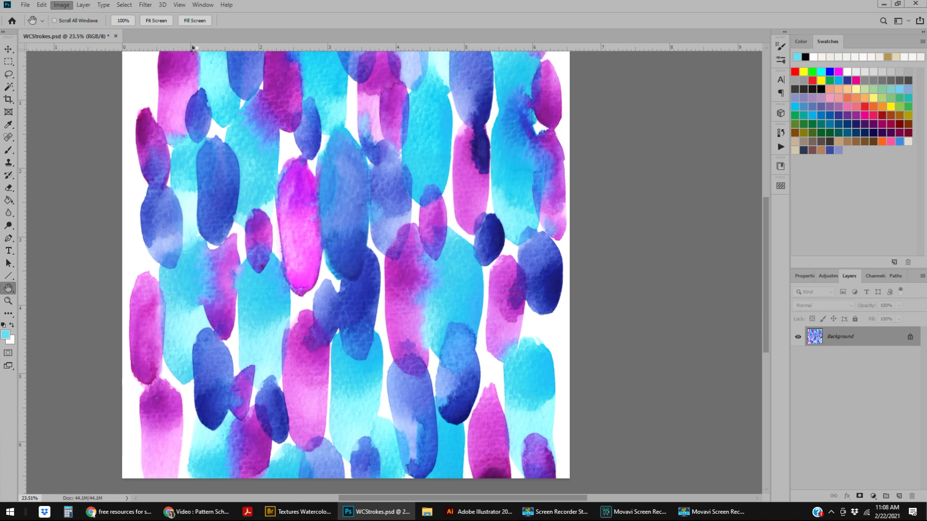
drag(210, 117, 251, 128)
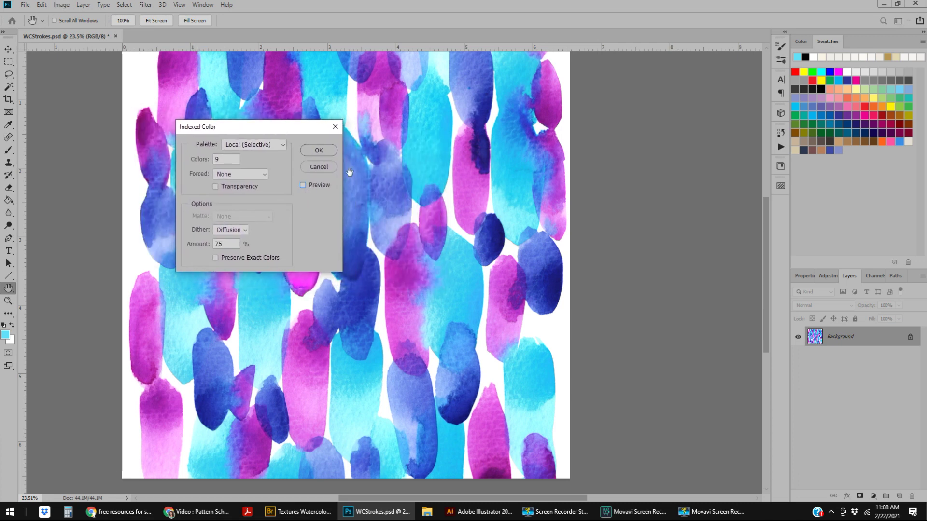
click(265, 146)
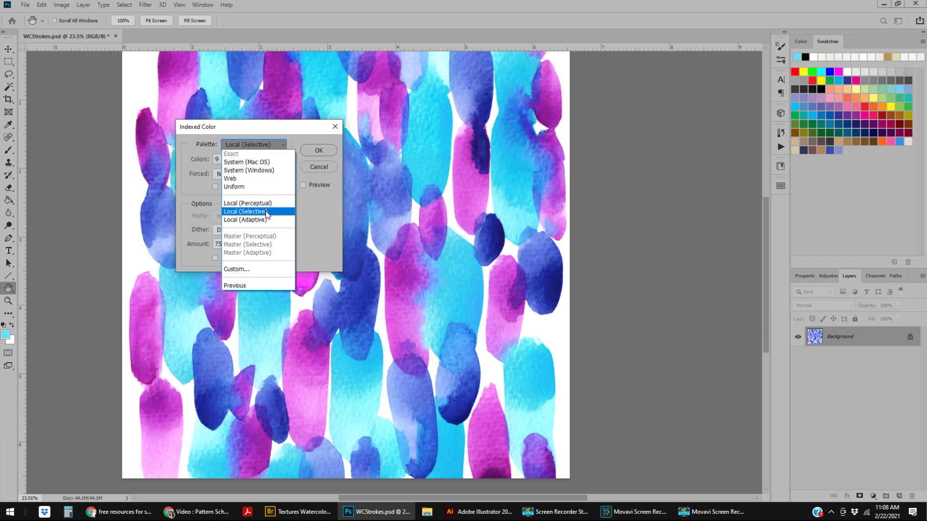
click(271, 212)
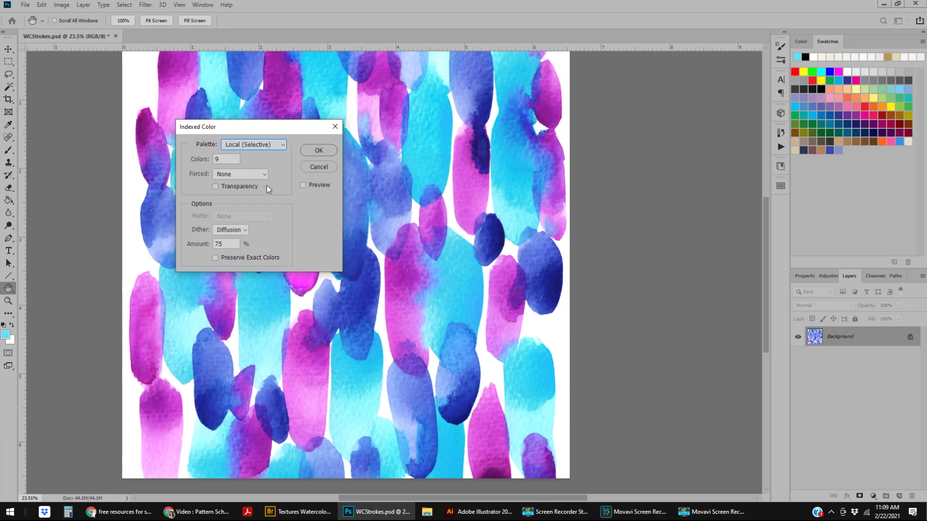
click(221, 160)
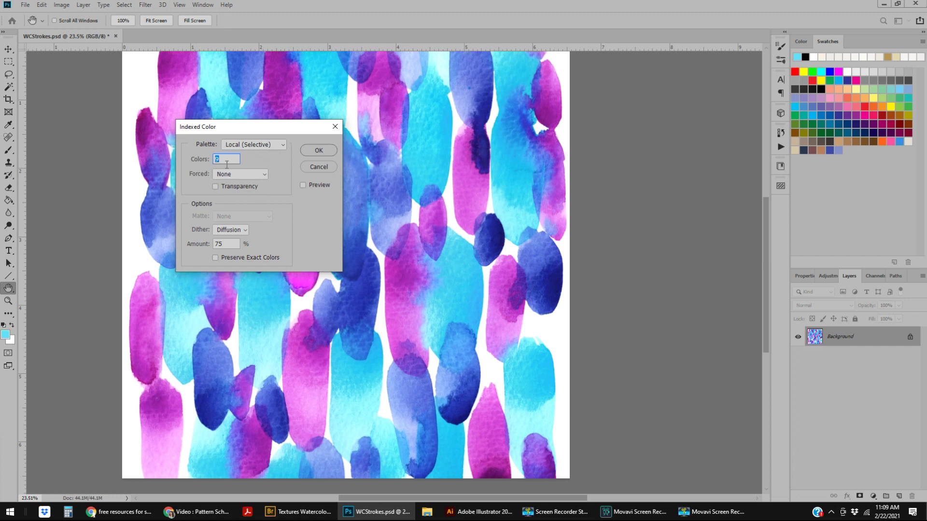
Set Dither to None after trying Diffusion.
click(243, 231)
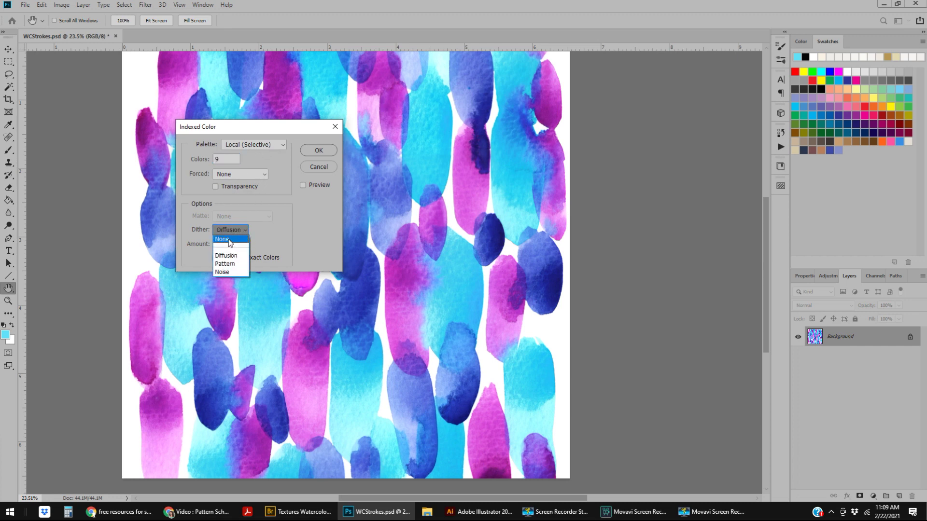
click(228, 240)
click(244, 230)
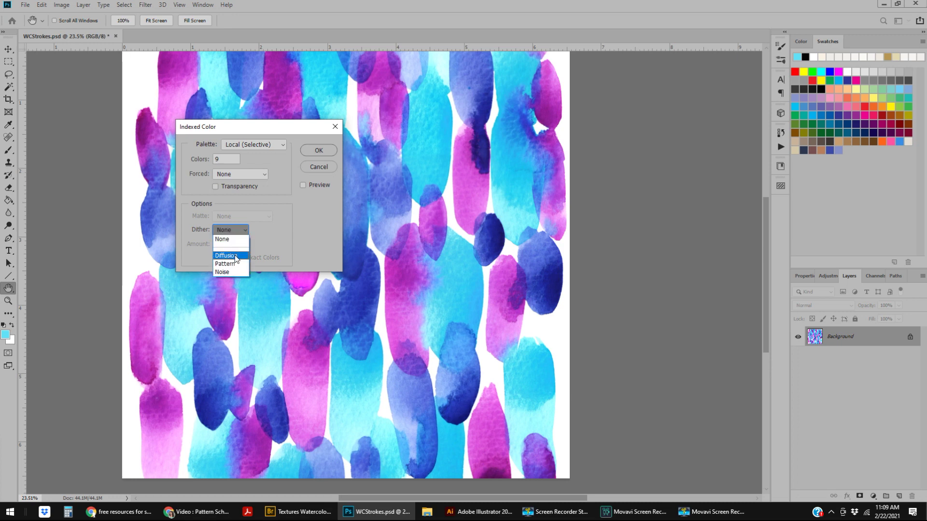
click(236, 256)
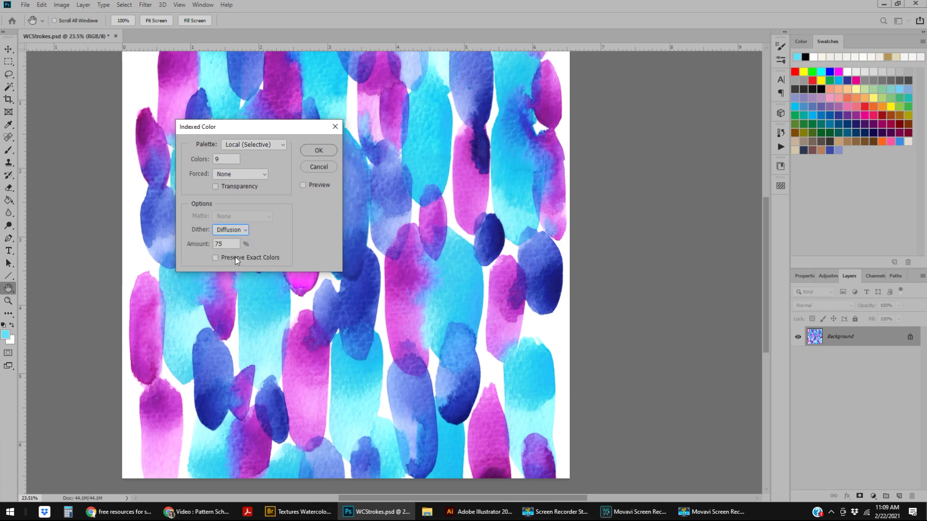
click(242, 231)
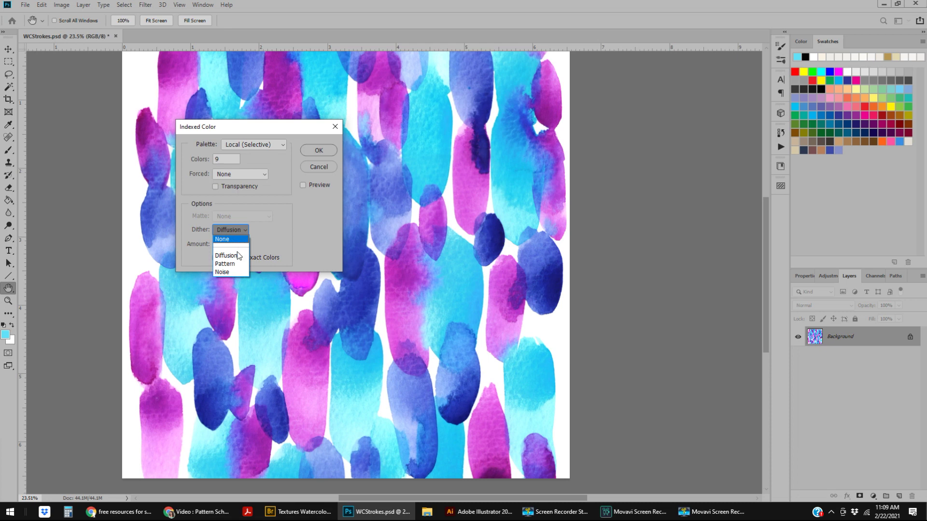
click(238, 256)
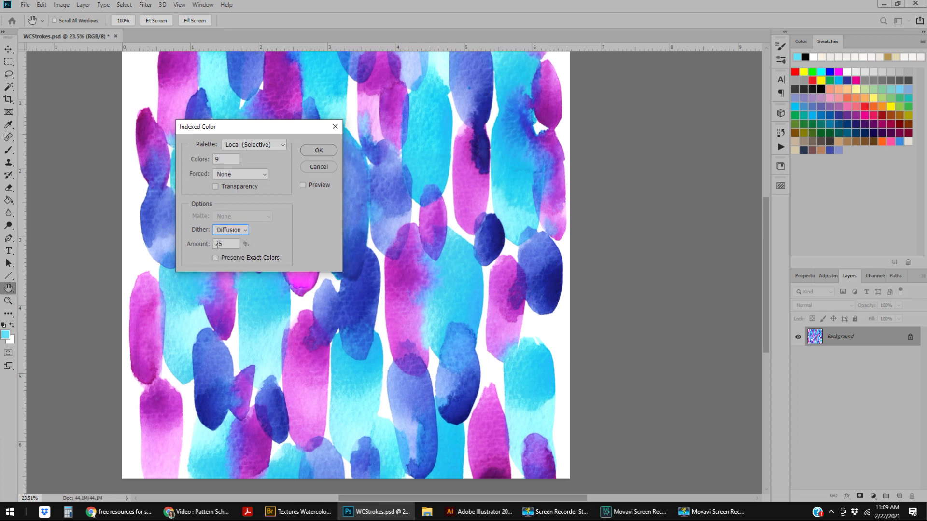
double_click(218, 243)
click(236, 230)
click(285, 230)
click(237, 231)
click(231, 241)
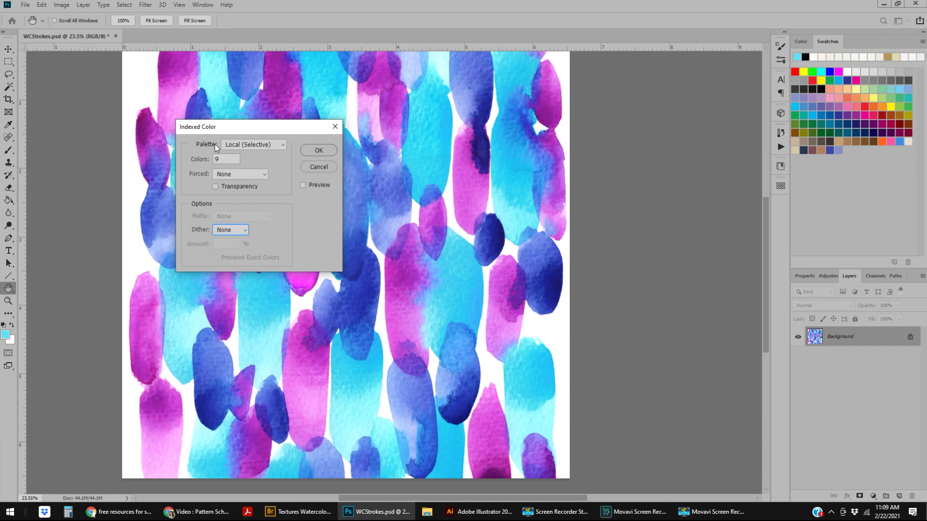
Enter 9 colors, toggle Preview to compare, and move the dialog aside.
double_click(227, 159)
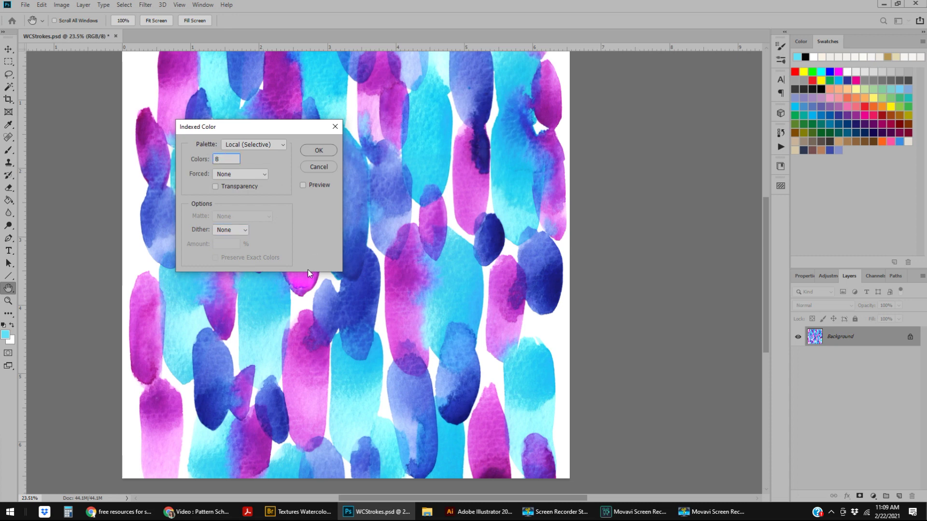
click(206, 158)
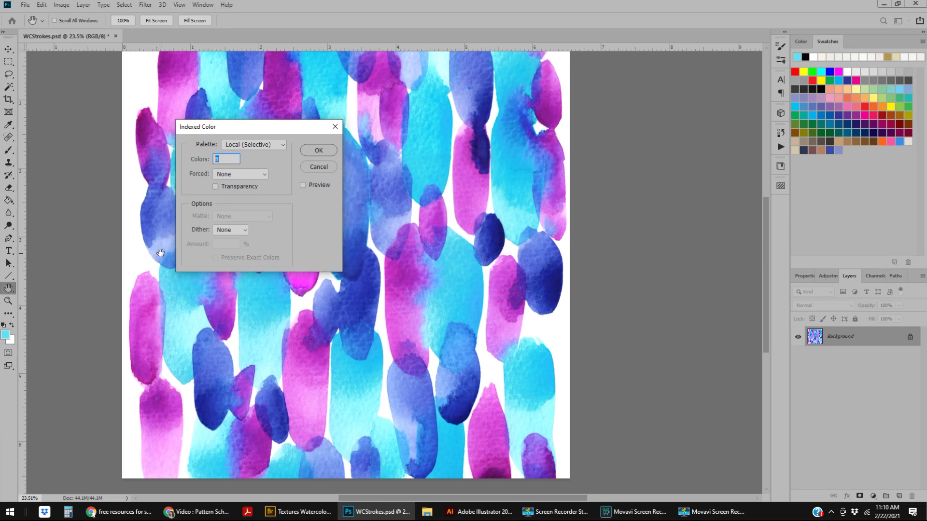
text(9)
click(303, 185)
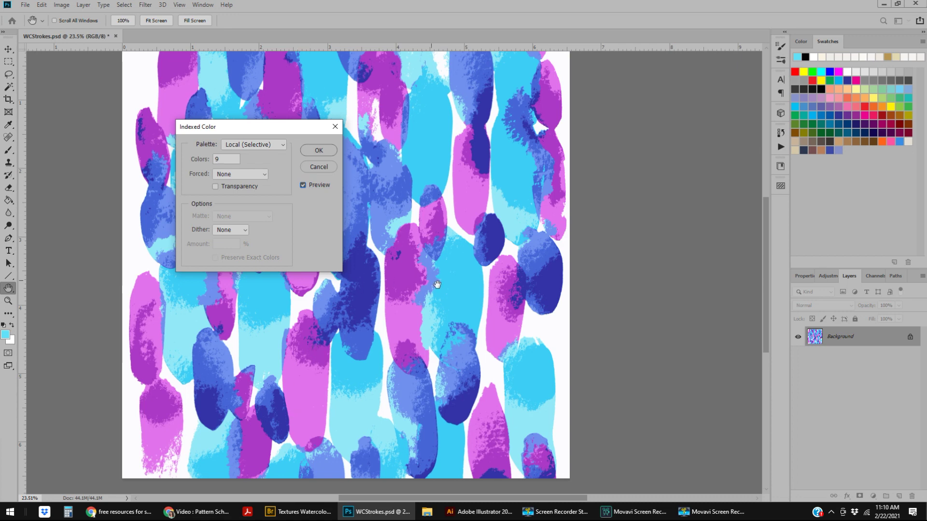
click(303, 185)
click(302, 185)
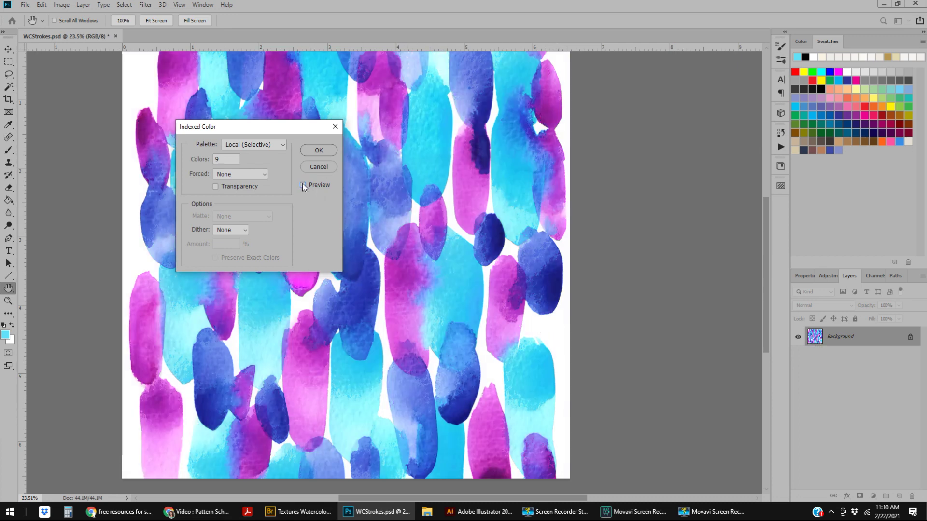
drag(291, 128, 588, 153)
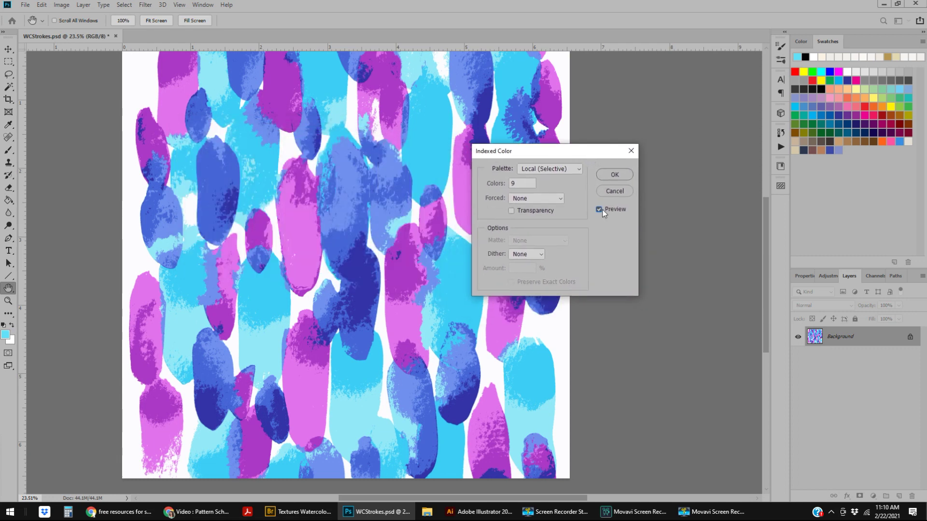
Compare the undithered 9-color preview against the original watercolor strokes.
click(599, 210)
click(599, 211)
click(599, 211)
click(599, 210)
click(599, 211)
click(540, 254)
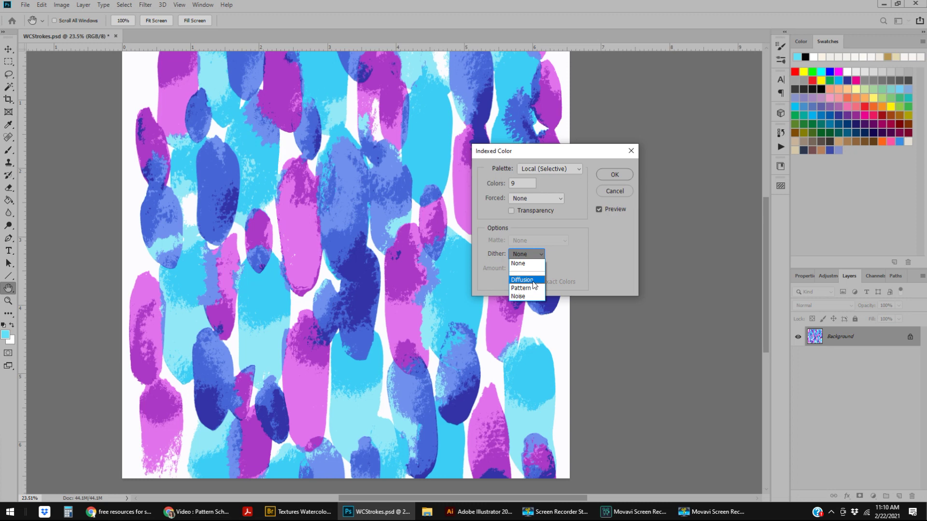
click(521, 263)
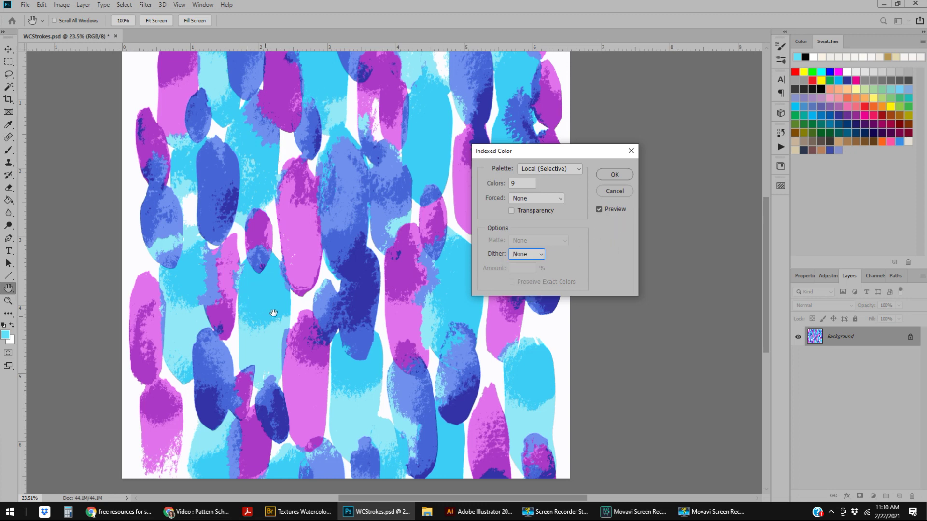
right_click(339, 237)
click(361, 210)
Switch Dither to Diffusion at 75% and apply the indexed conversion.
click(534, 255)
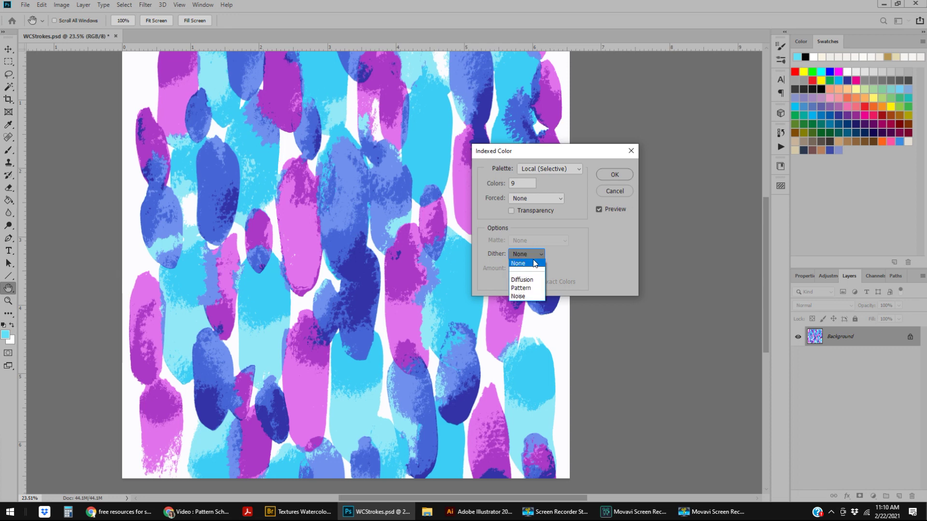
click(527, 282)
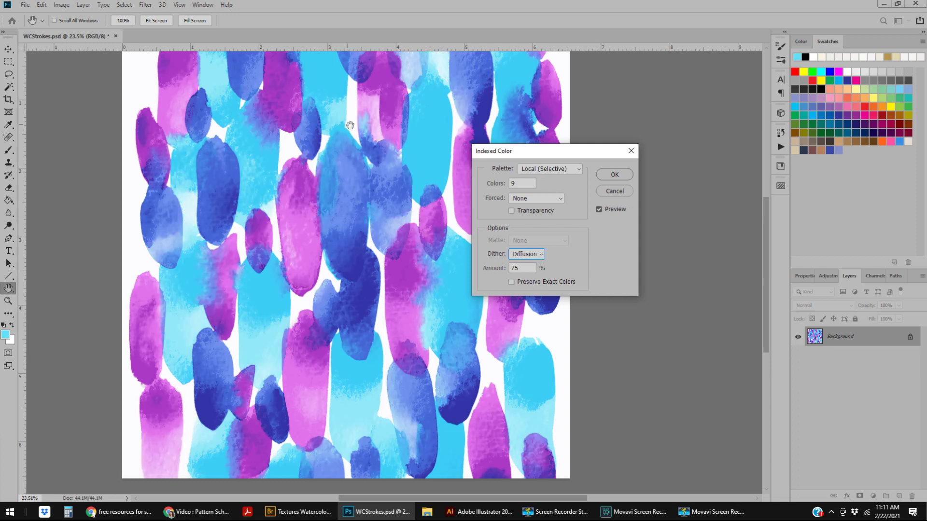
click(599, 210)
click(600, 210)
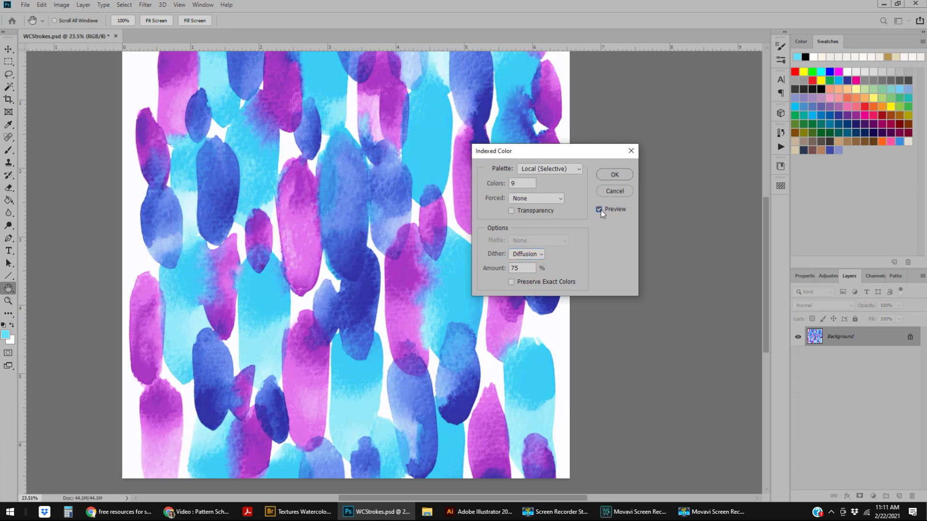
click(599, 210)
click(598, 210)
double_click(515, 268)
click(615, 175)
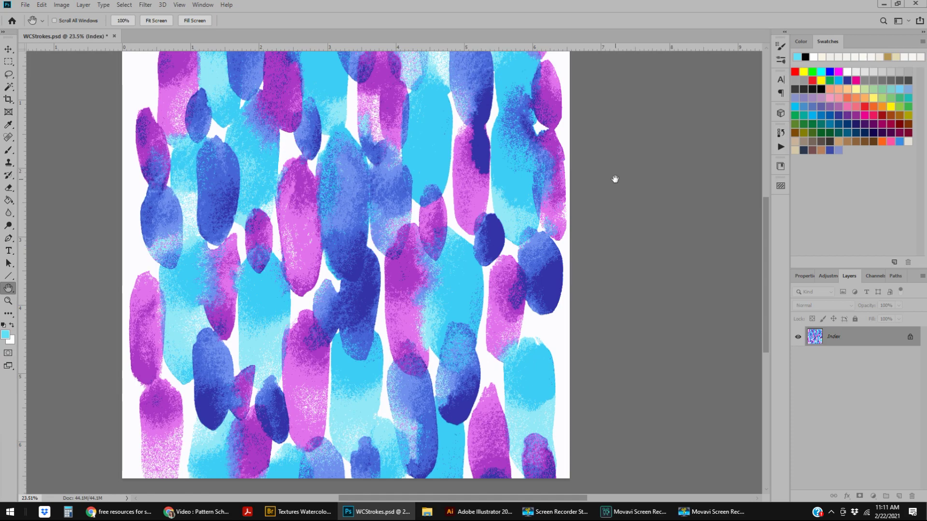
Zoom in with the Zoom tool to inspect the dithered magenta and pink strokes.
click(8, 301)
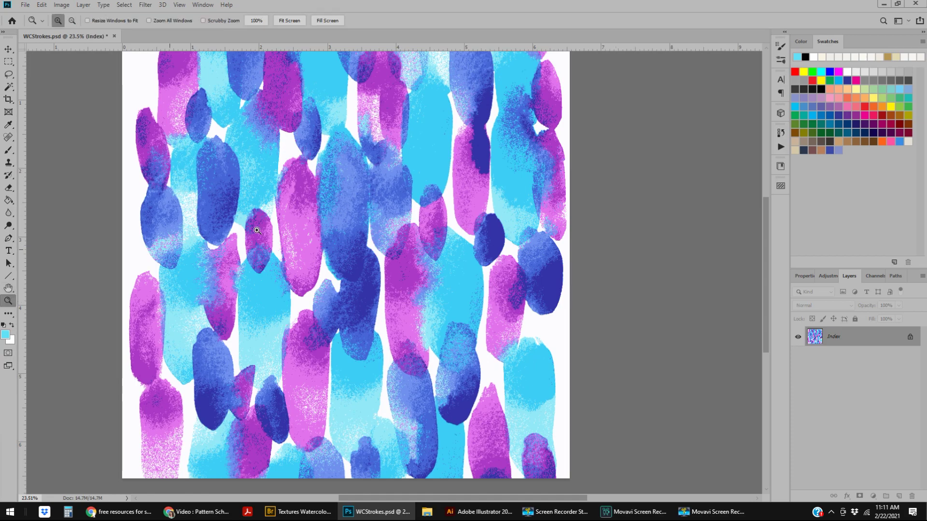
drag(273, 144, 390, 259)
click(324, 198)
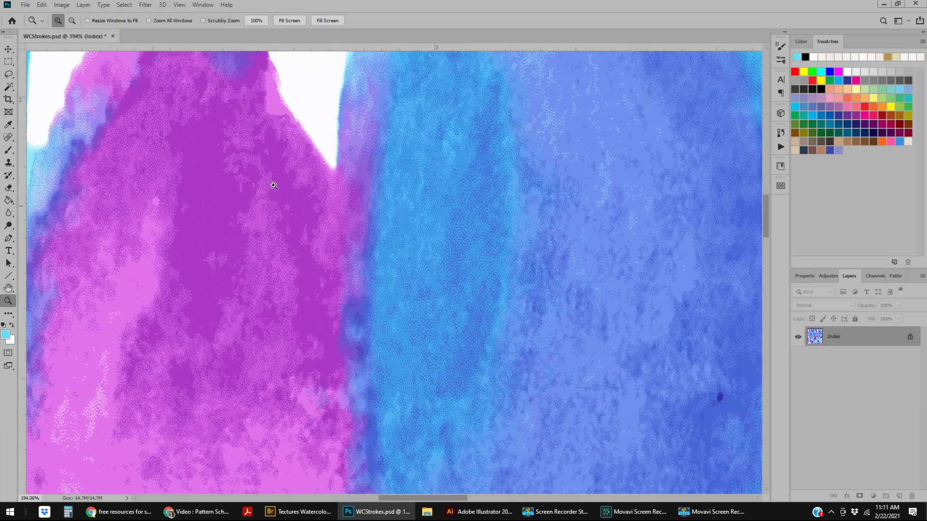
click(308, 173)
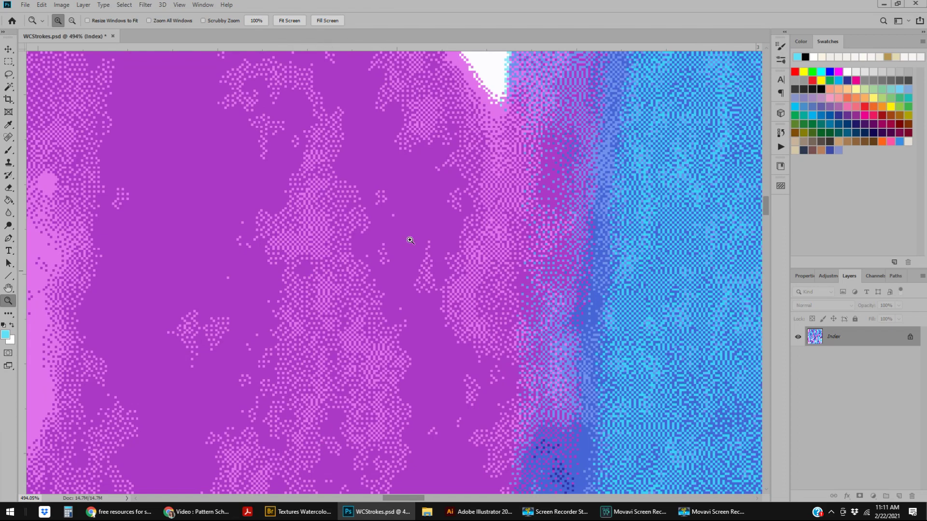
alt+click(445, 224)
alt+click(486, 327)
alt+click(476, 334)
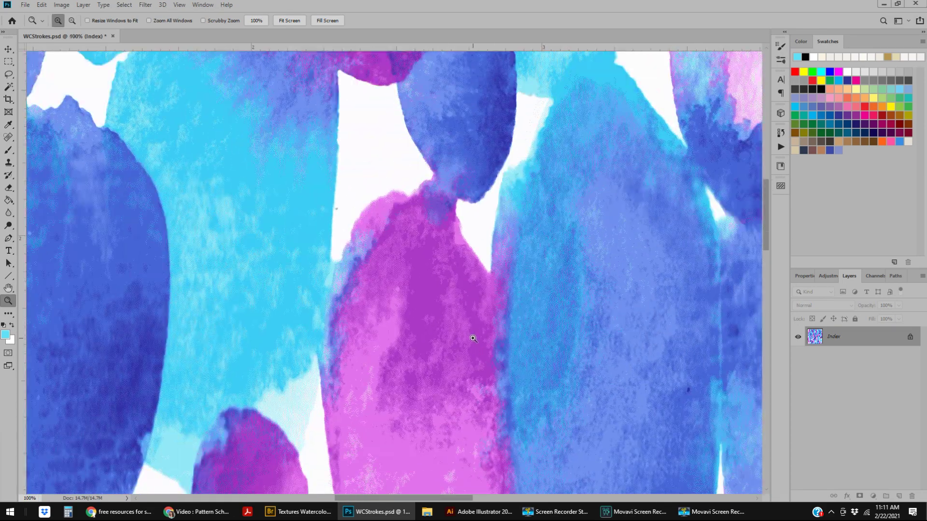
alt+click(475, 334)
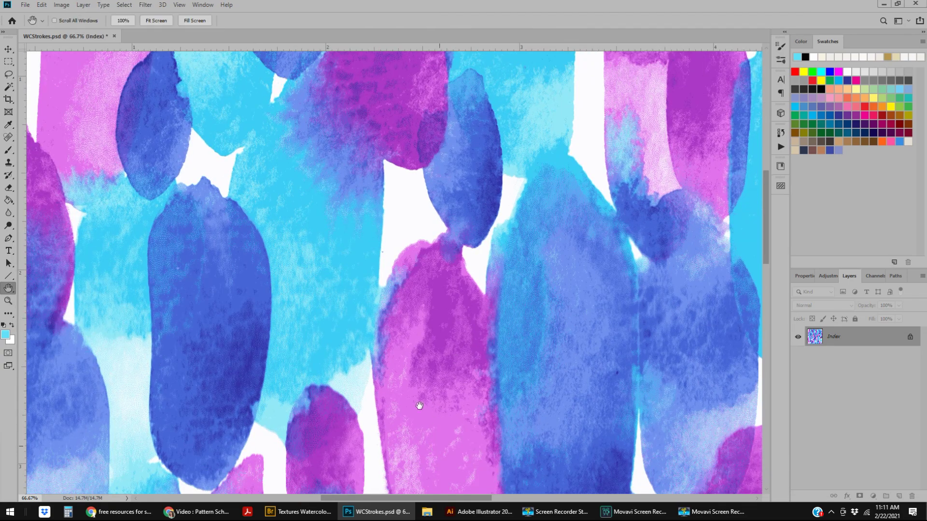
drag(420, 403, 325, 201)
click(331, 319)
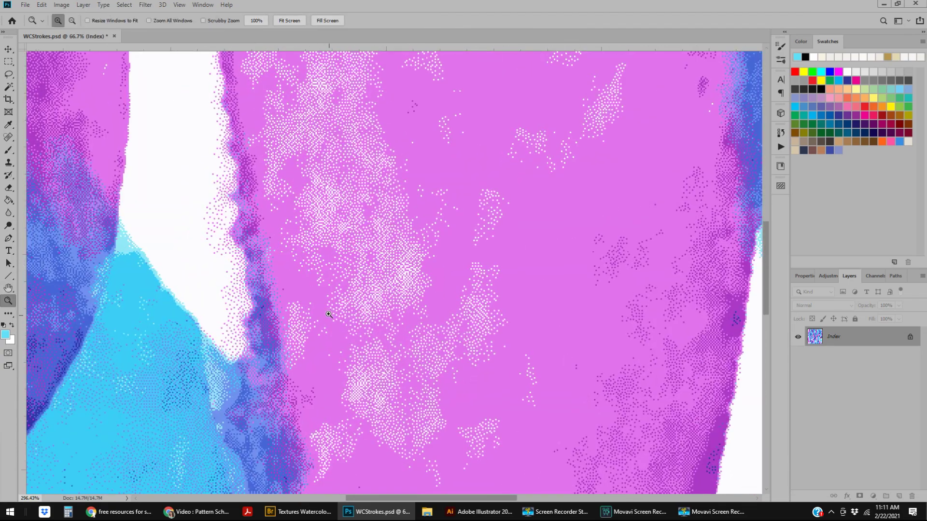
Zoom back out with Alt to see most of the pattern, then show History.
key(alt)
alt+click(433, 246)
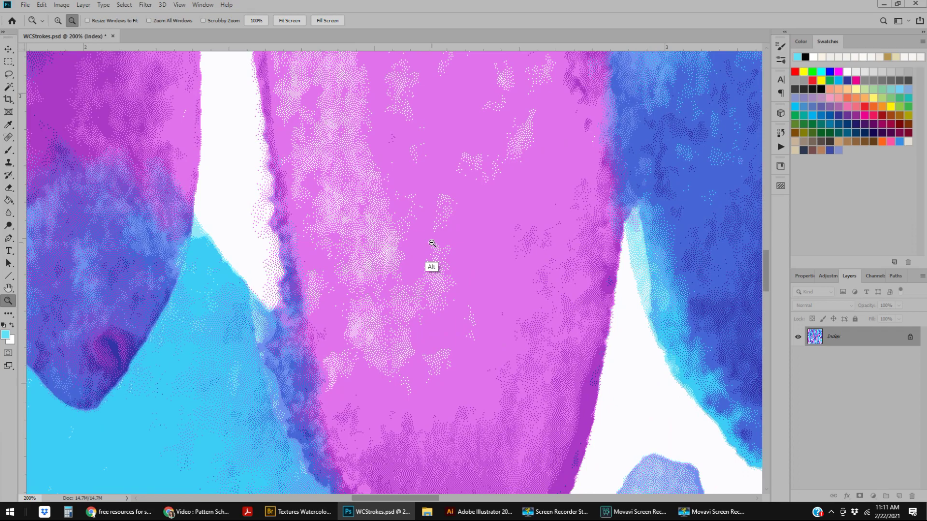
alt+click(414, 199)
alt+click(454, 227)
alt+click(492, 224)
alt+click(491, 225)
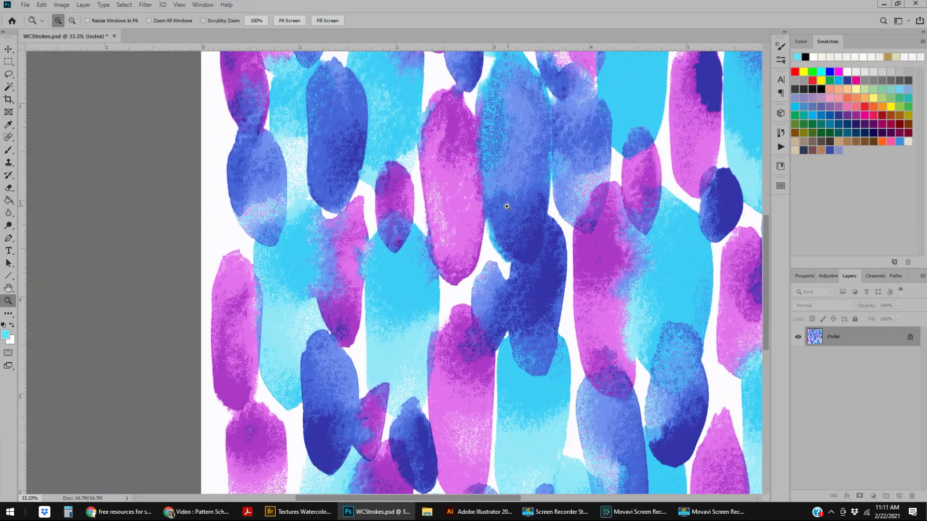
drag(498, 193, 367, 261)
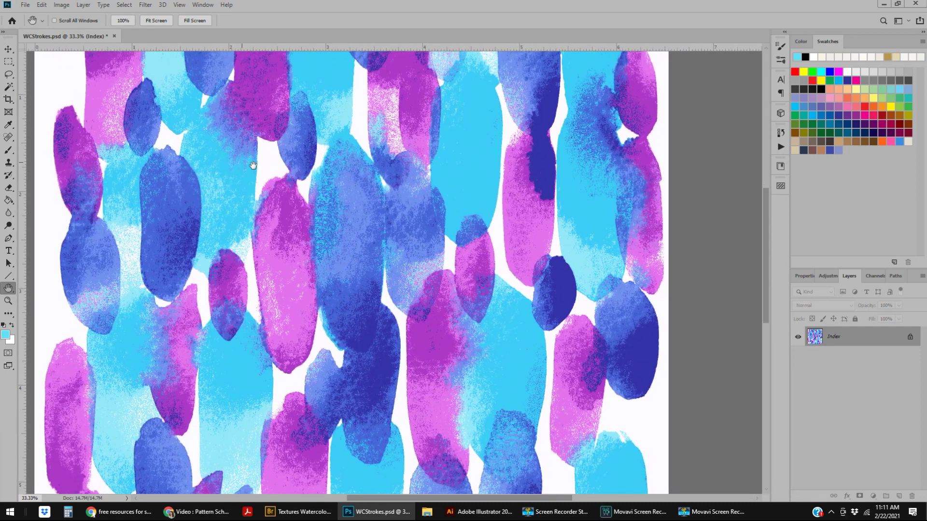
key(alt)
click(781, 132)
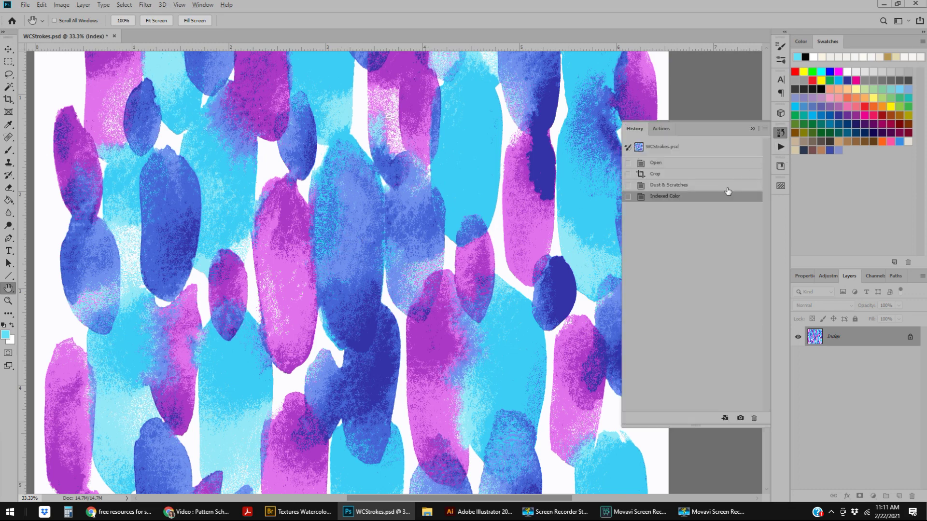
Revert to the Dust & Scratches history state and start a new Indexed Color conversion.
click(669, 186)
click(62, 4)
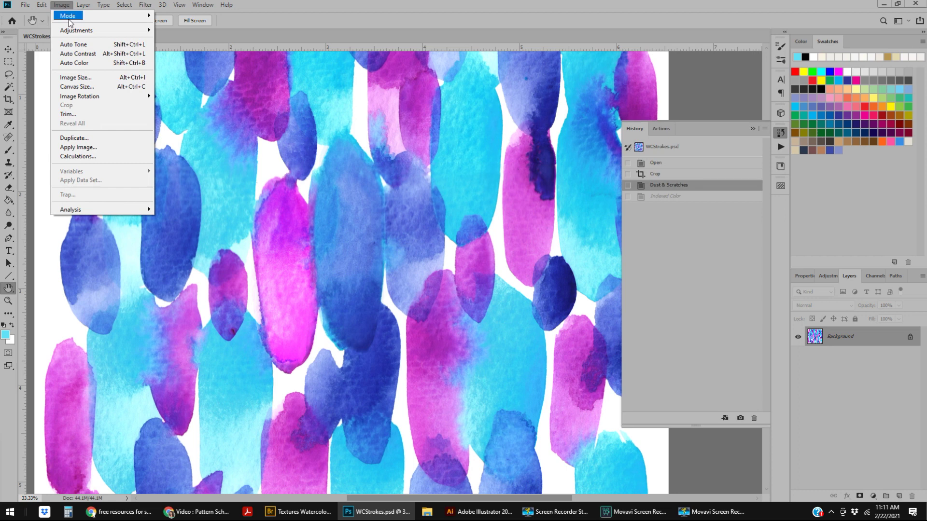
mouse_move(71, 16)
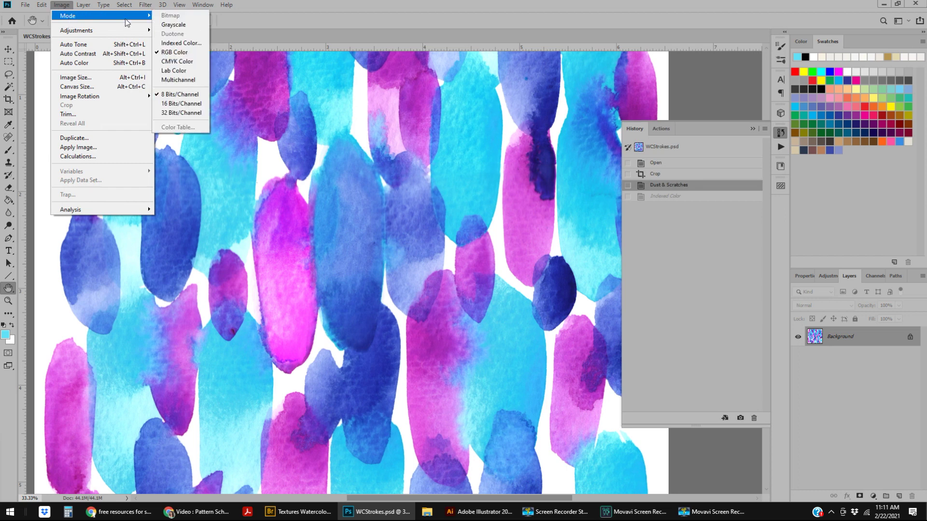
click(193, 43)
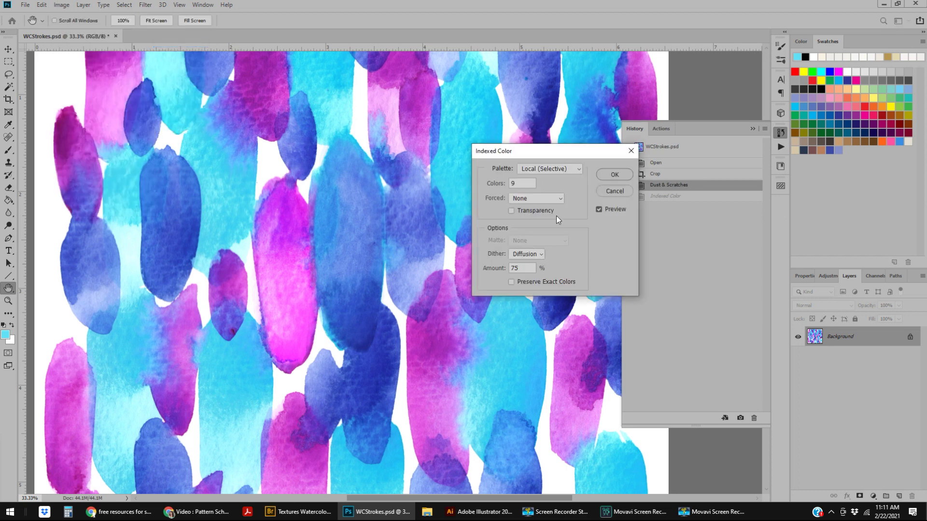
Set the Diffusion dither amount to 50% and compare it with the original.
double_click(519, 268)
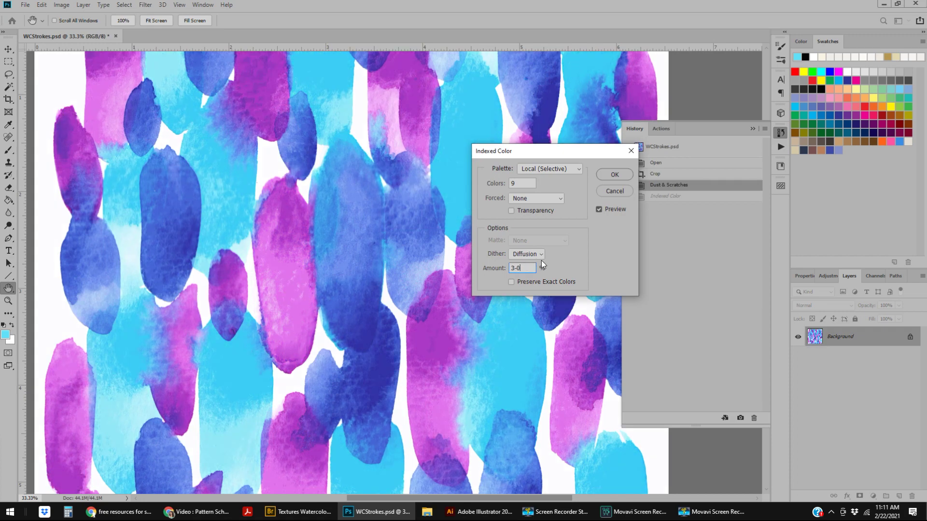
key(BackSpace)
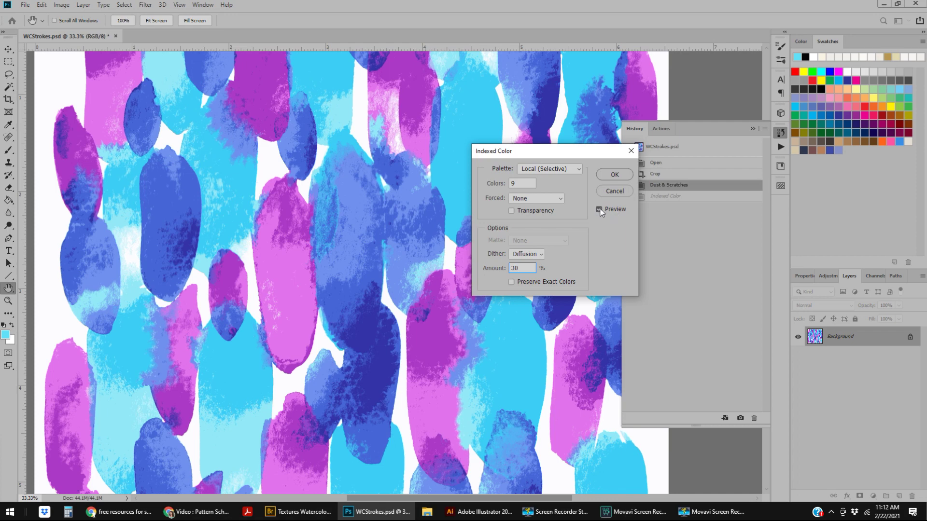
click(599, 209)
click(599, 209)
click(598, 210)
click(598, 210)
click(598, 210)
text(5)
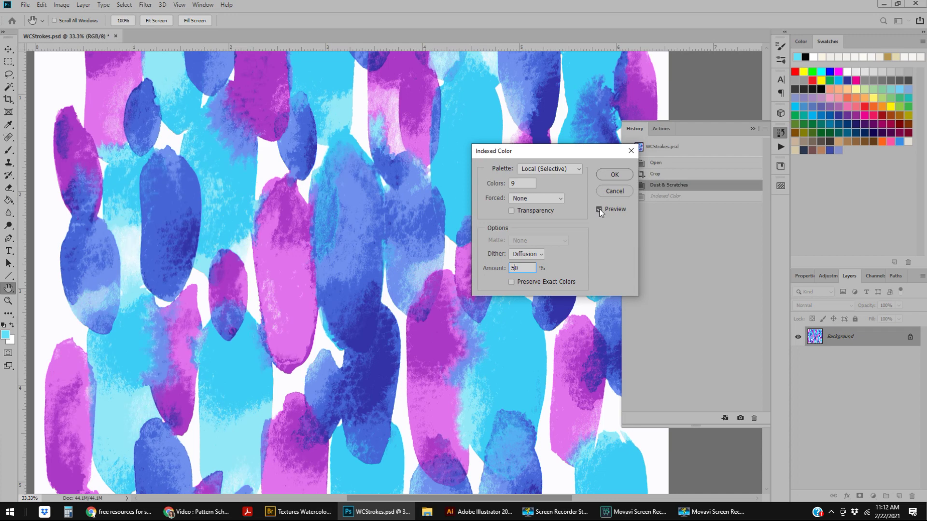
click(599, 209)
click(599, 210)
Apply the 9-color indexed conversion and zoom in on the dithered pixels.
click(598, 209)
click(612, 174)
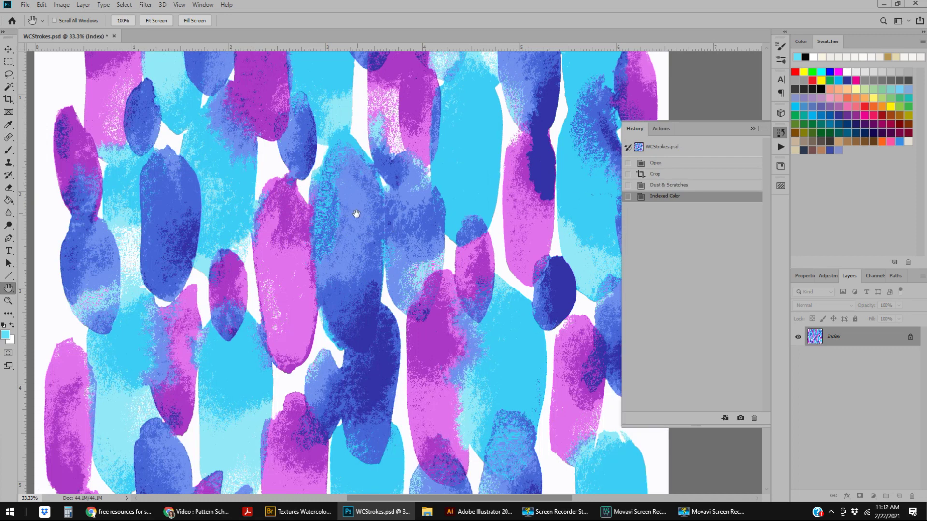
key(z)
drag(424, 321, 453, 396)
drag(328, 320, 256, 154)
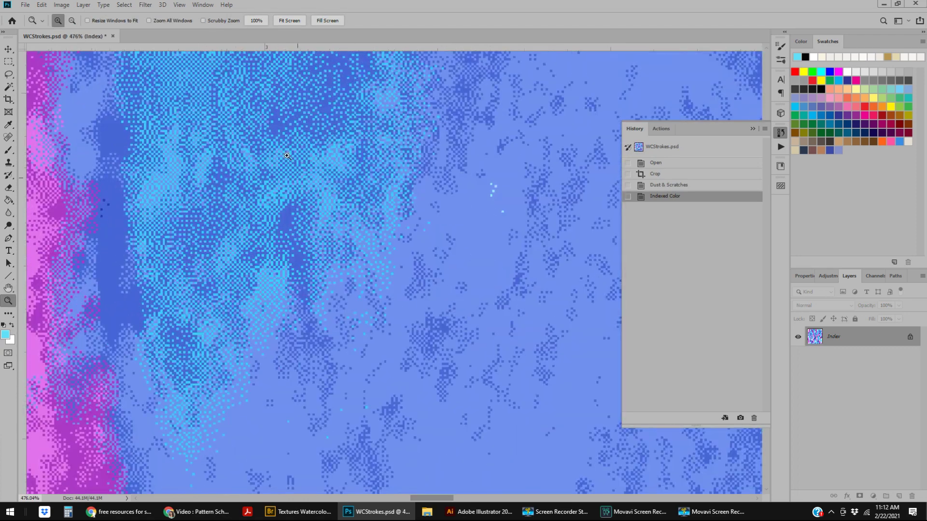
Zoom out to the whole pattern, then zoom into its upper-left area.
alt+click(419, 309)
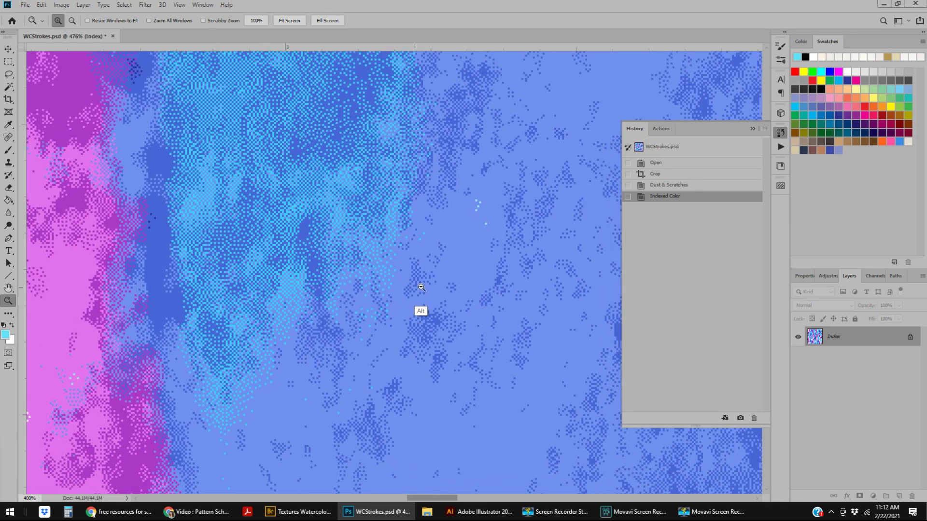
alt+click(424, 304)
drag(425, 304, 290, 297)
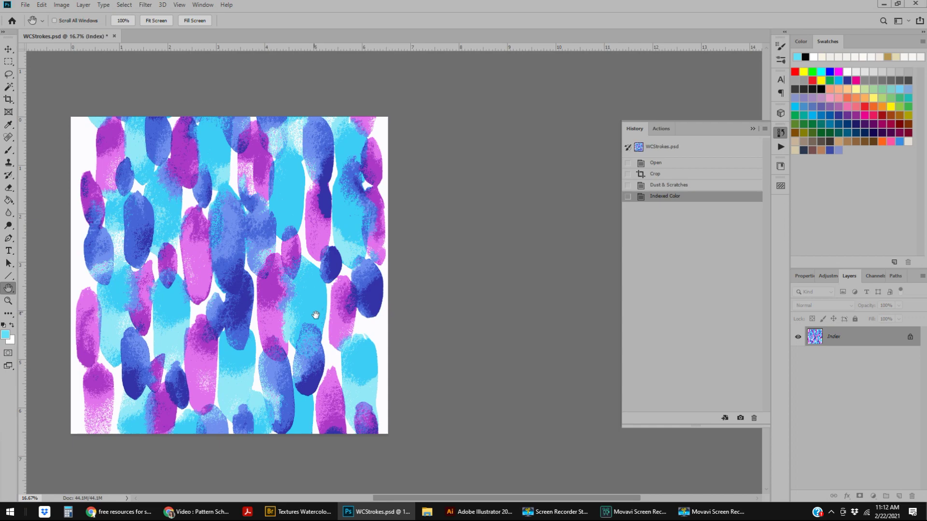
drag(165, 131, 230, 276)
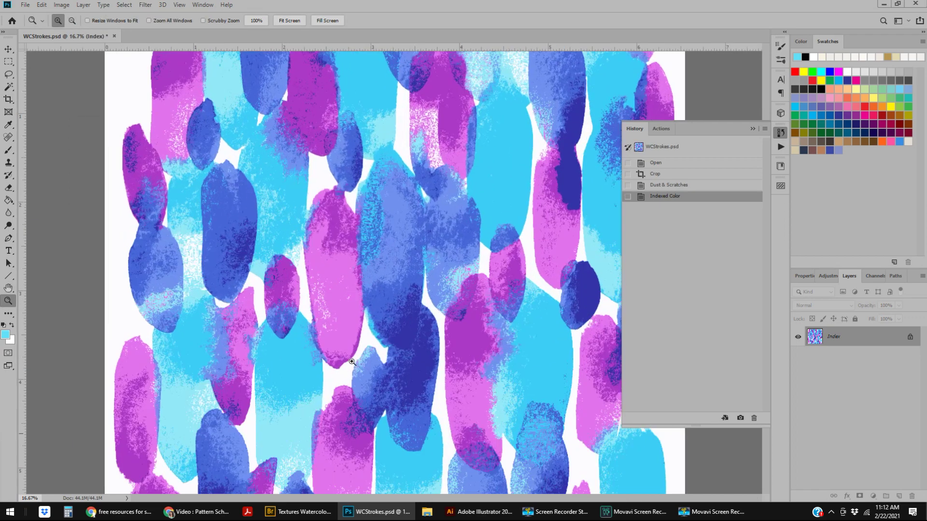
click(352, 362)
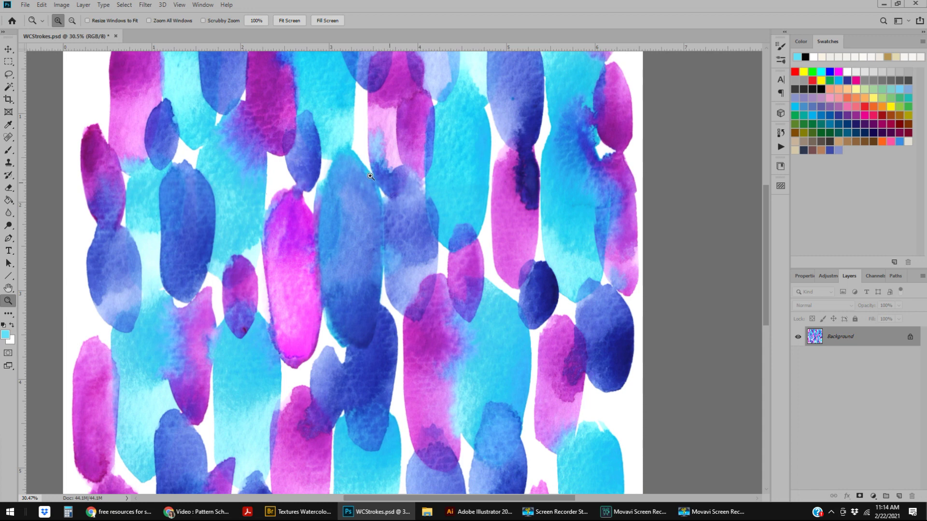
Start another Indexed Color conversion and switch its palette to Custom.
click(62, 5)
mouse_move(66, 19)
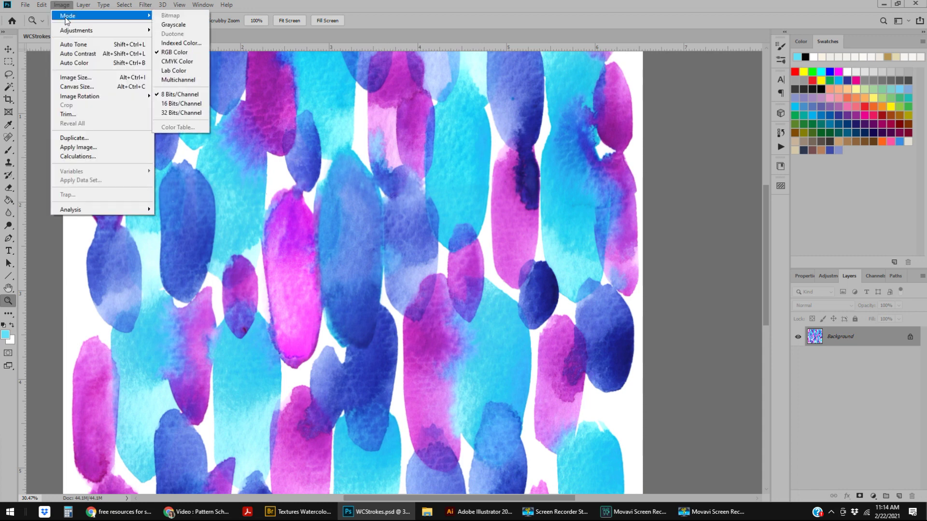
click(189, 44)
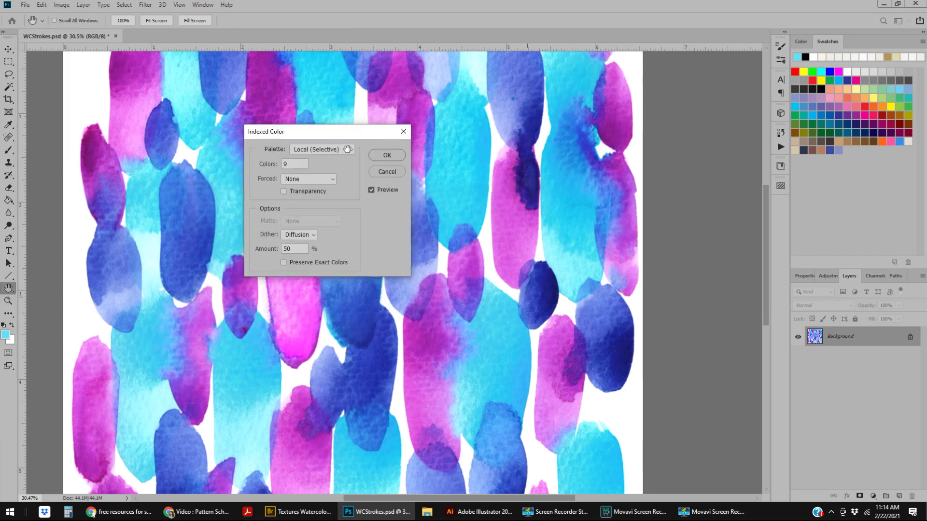
click(347, 149)
click(310, 275)
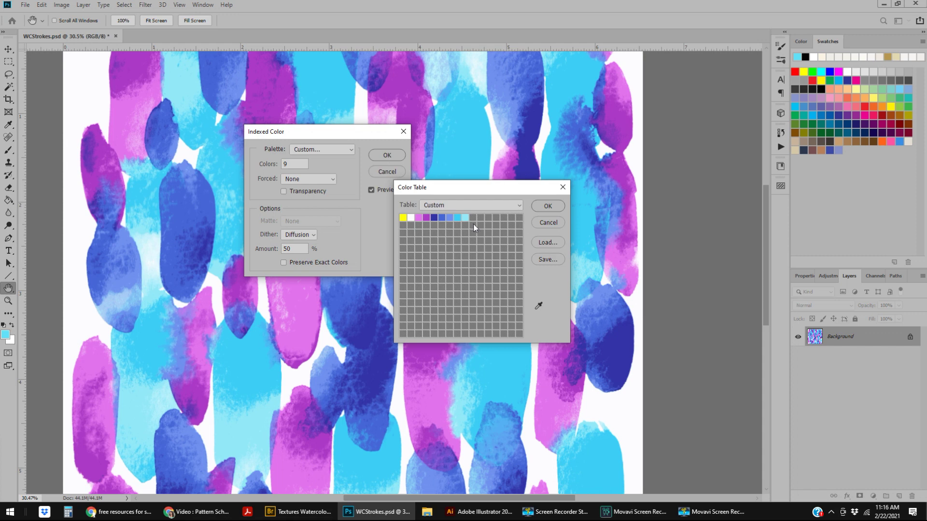
Cancel the Indexed Color conversion and switch to the Brush tool with orange as the foreground colour.
click(548, 222)
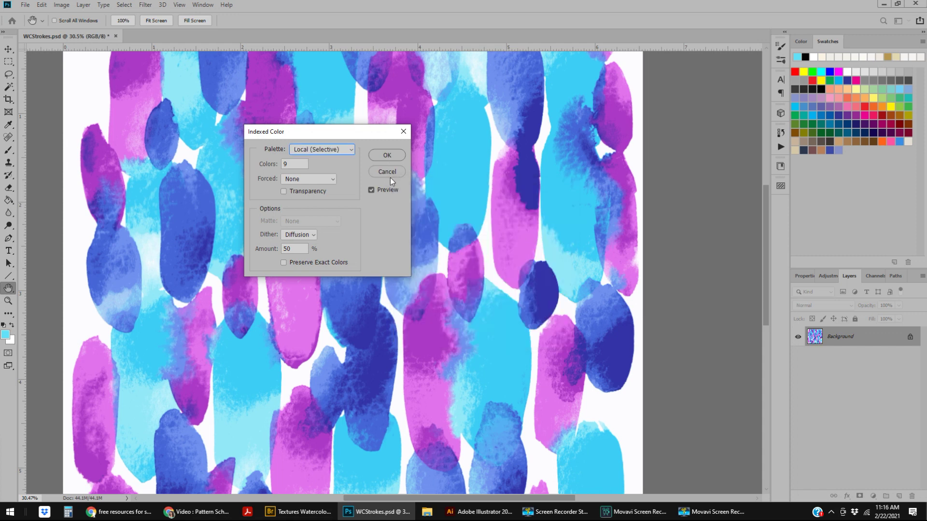
click(387, 172)
click(870, 98)
key(b)
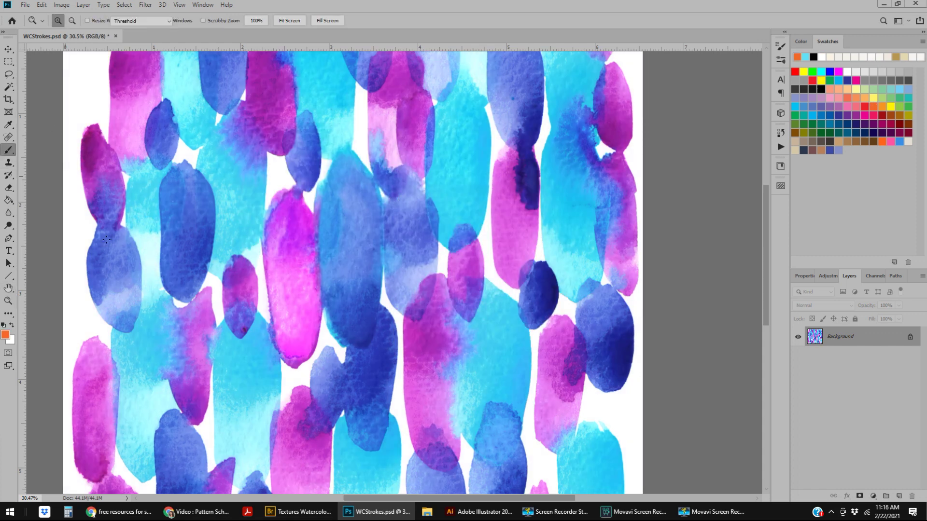
Choose a thin brush preset from the brush preset list for the accents.
click(67, 21)
drag(120, 115, 120, 146)
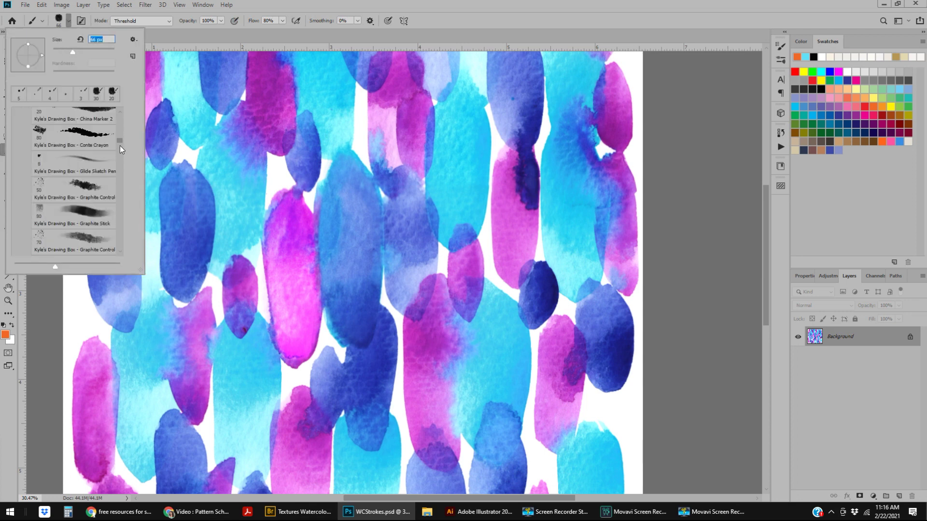
scroll(85, 229, down, 3)
click(73, 194)
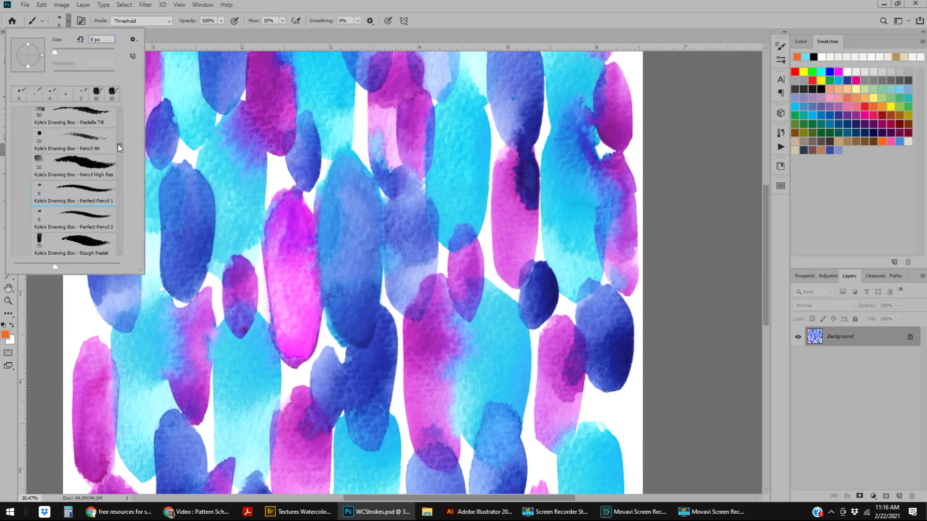
click(77, 169)
key(Return)
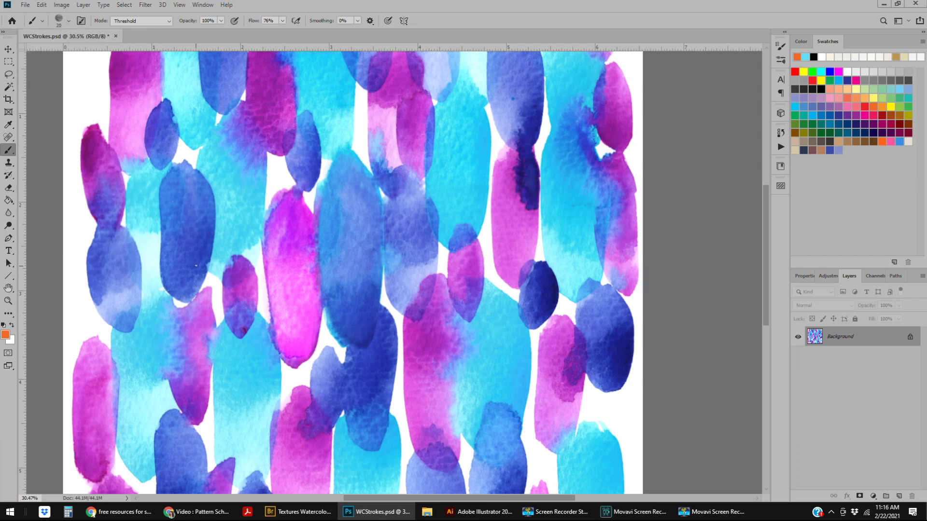
Paint eight thin orange strokes along the edges of blue and magenta blobs across the pattern.
mouse_move(187, 161)
mouse_down()
mouse_move(213, 207)
mouse_move(215, 247)
mouse_up()
drag(404, 311, 408, 429)
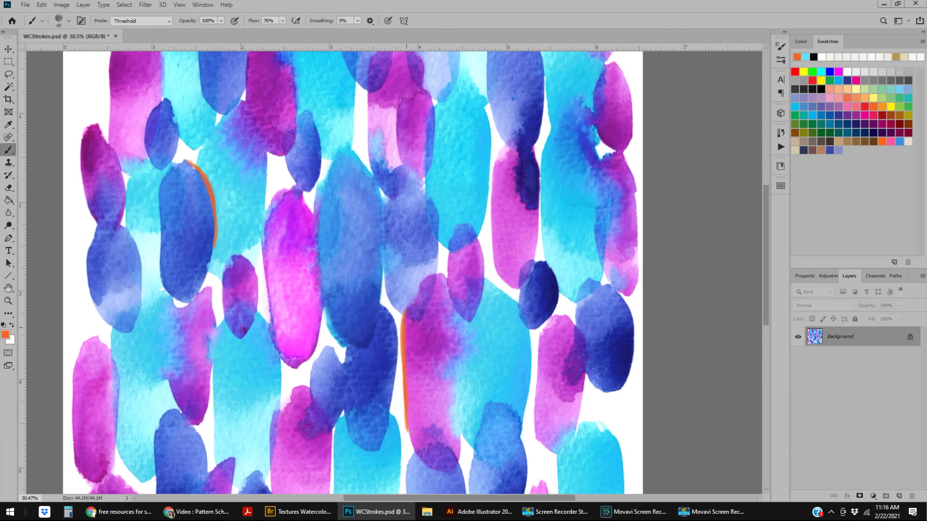
mouse_move(539, 229)
mouse_down()
mouse_move(543, 261)
mouse_move(538, 196)
mouse_up()
drag(529, 389, 524, 476)
drag(209, 376, 219, 463)
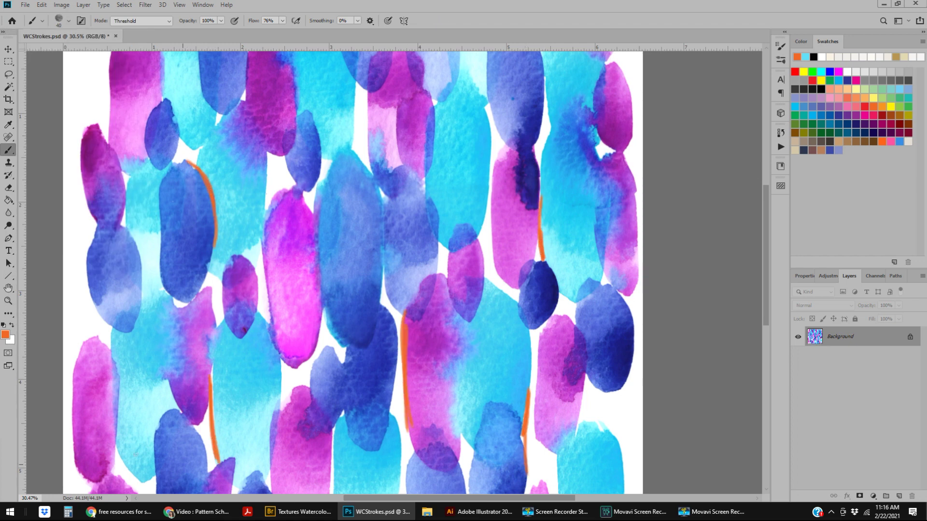
drag(248, 66, 243, 103)
drag(486, 61, 492, 124)
drag(78, 349, 77, 448)
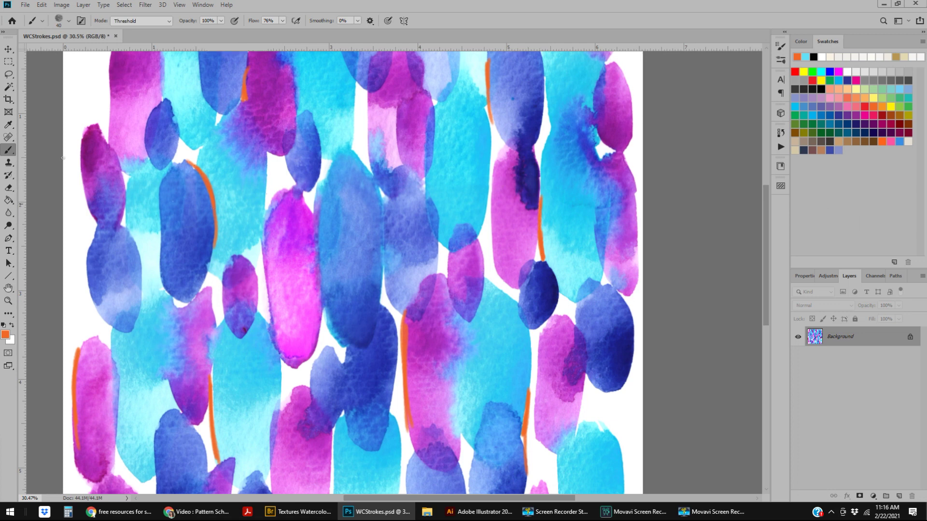
Reopen Image > Mode > Indexed Color, move the dialog aside, and set Palette to Custom.
click(62, 5)
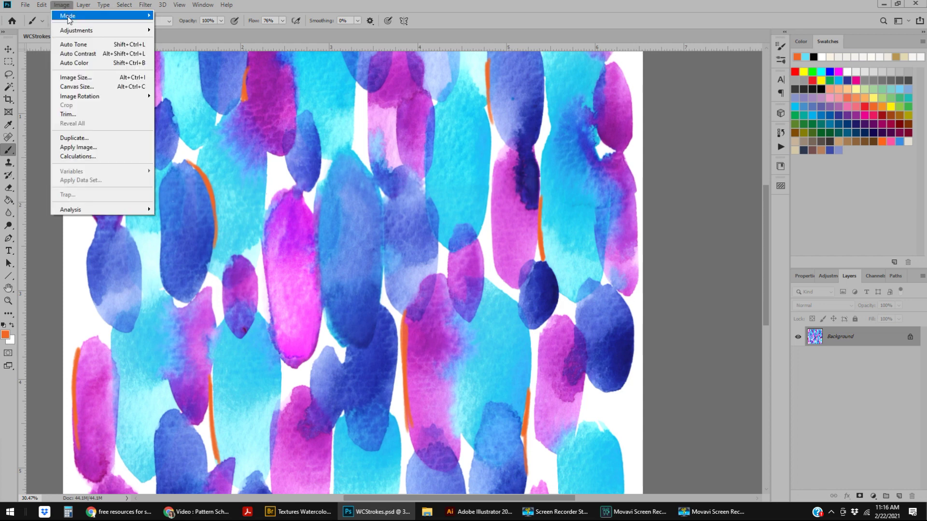
mouse_move(70, 17)
click(181, 46)
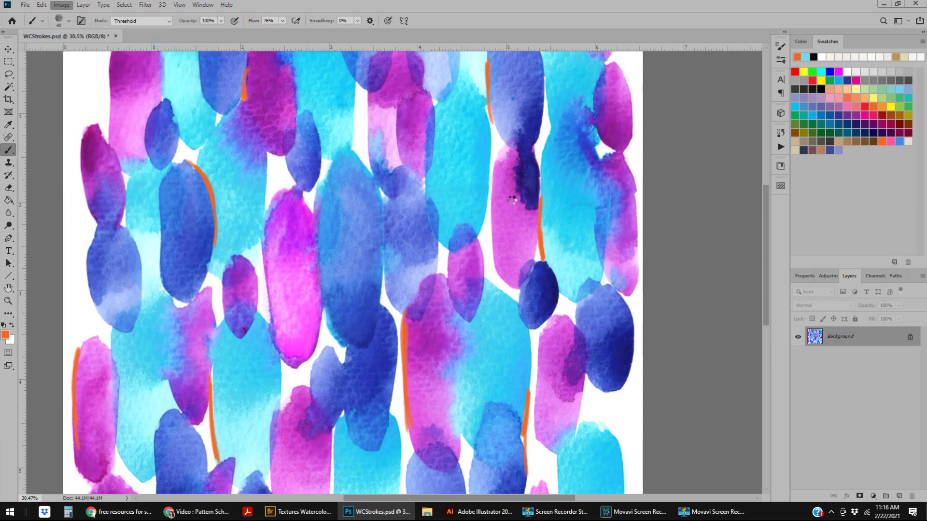
drag(333, 133, 551, 164)
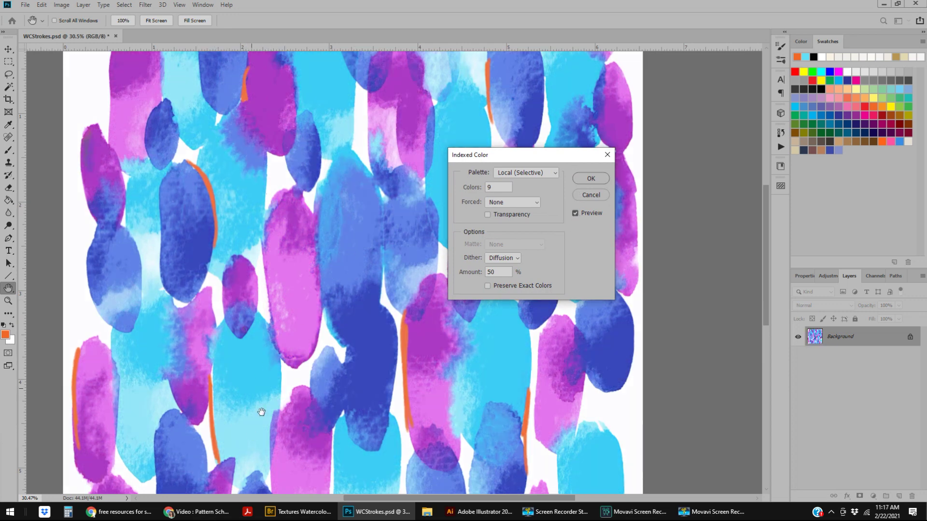
click(540, 172)
click(526, 305)
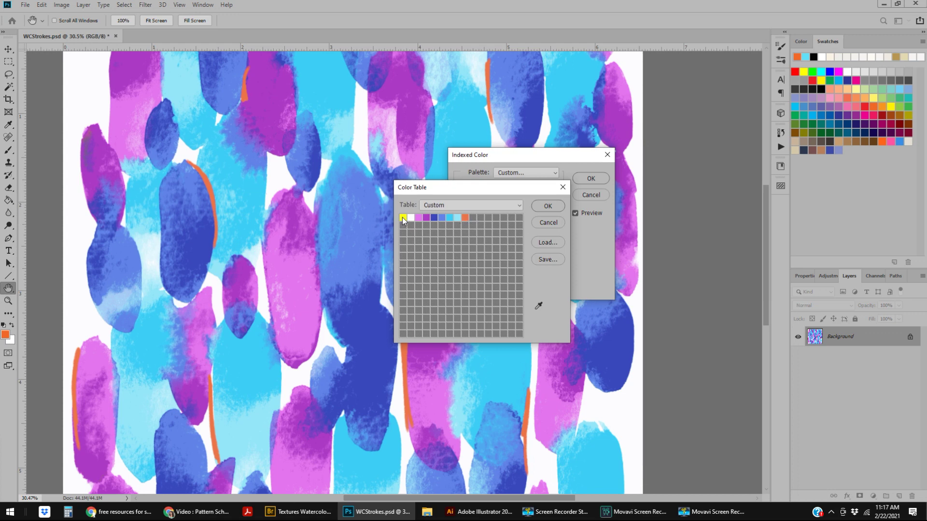
Set the Color Table's orange entry to f16427, sampled from a painted accent stroke, and accept the table.
click(467, 220)
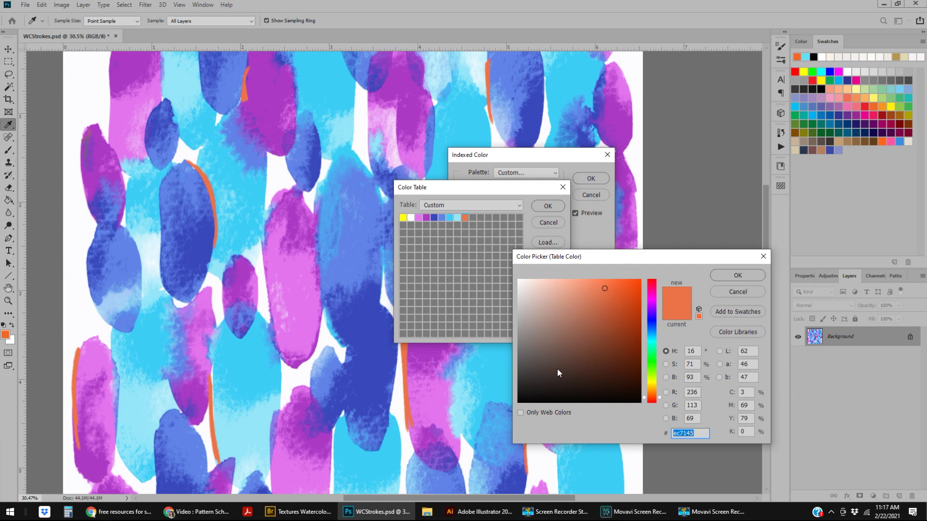
click(409, 362)
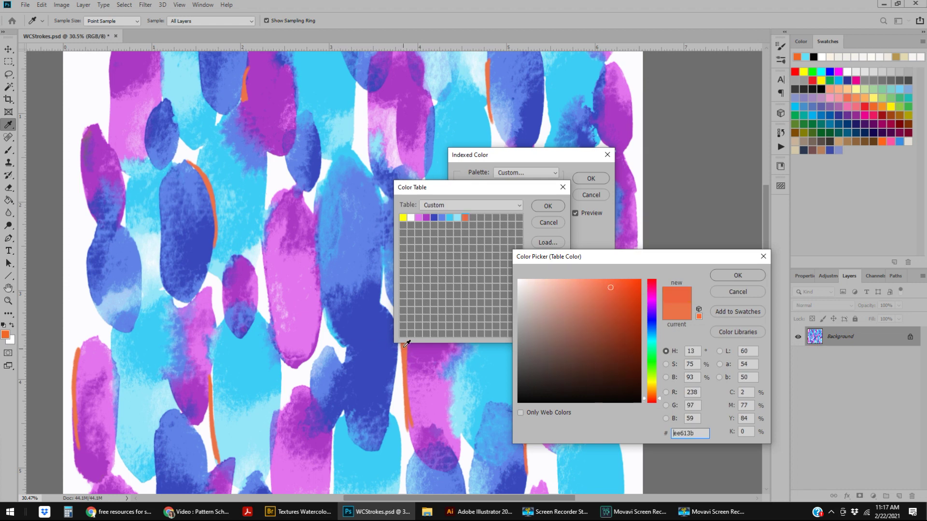
click(406, 345)
click(726, 274)
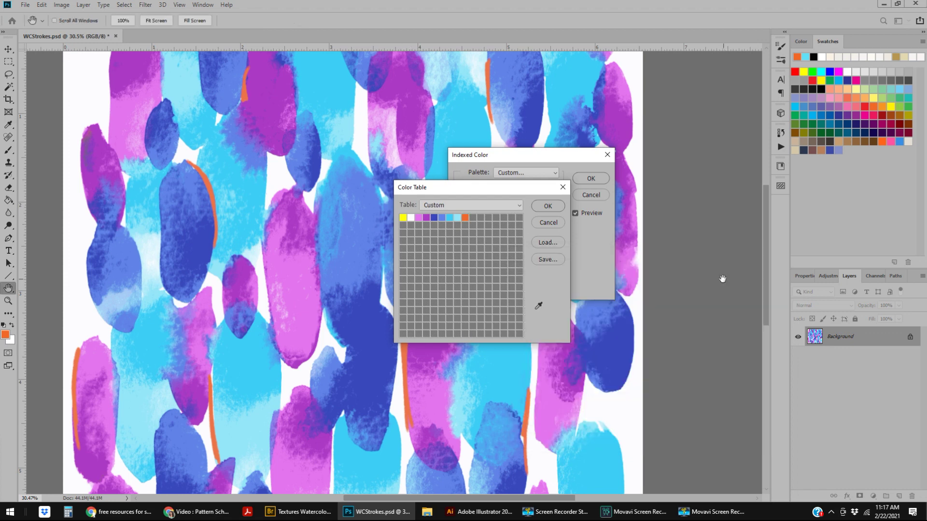
click(541, 207)
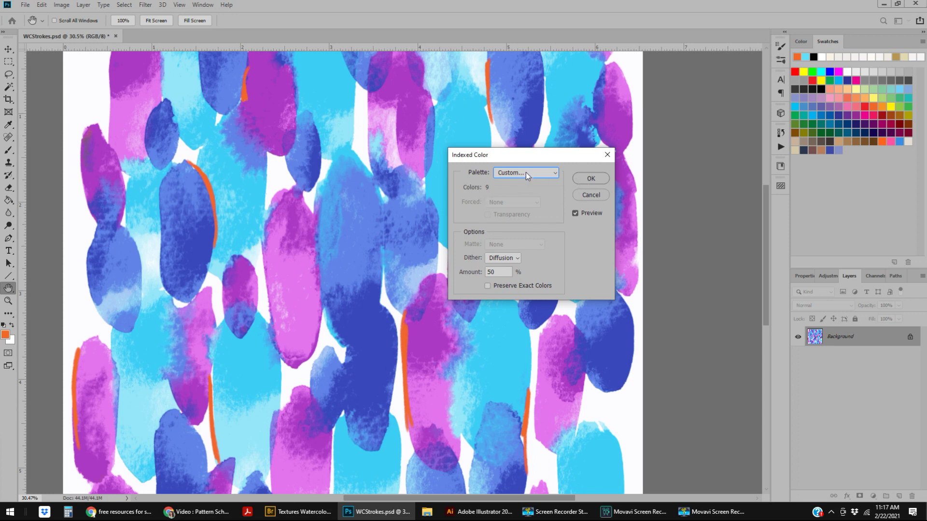
Apply the Indexed Color conversion with the custom 9-colour palette.
click(590, 178)
key(b)
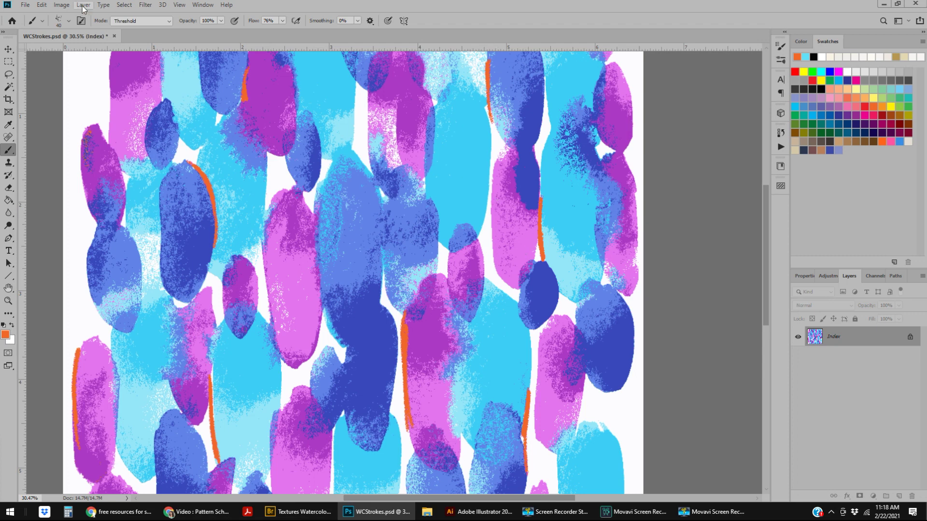
click(62, 5)
mouse_move(88, 19)
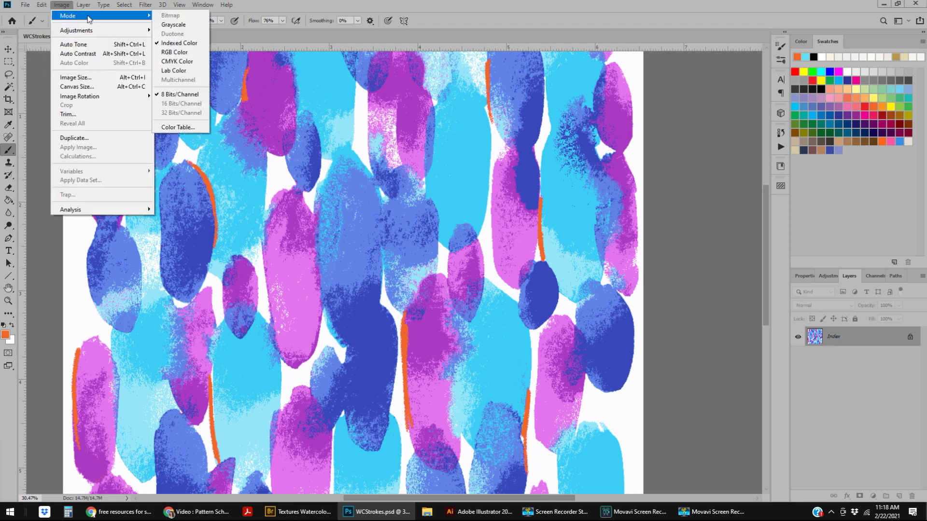
click(178, 43)
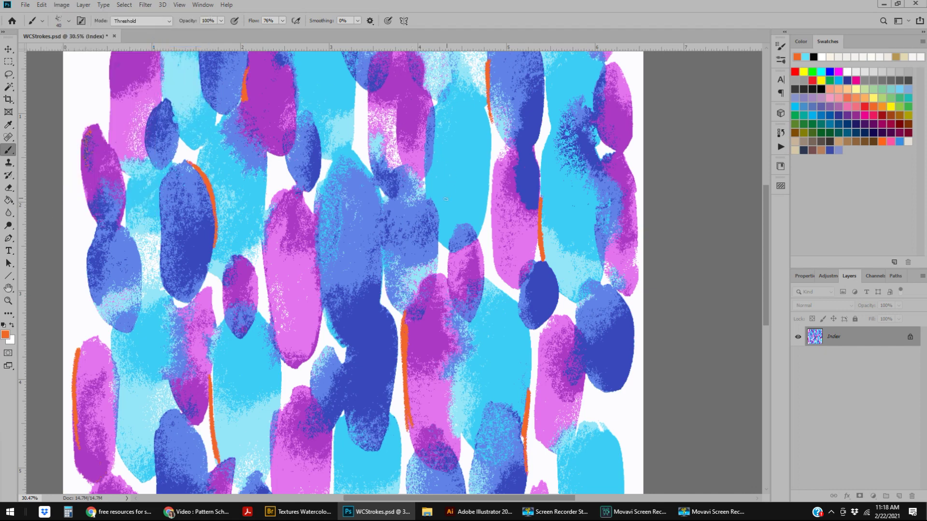